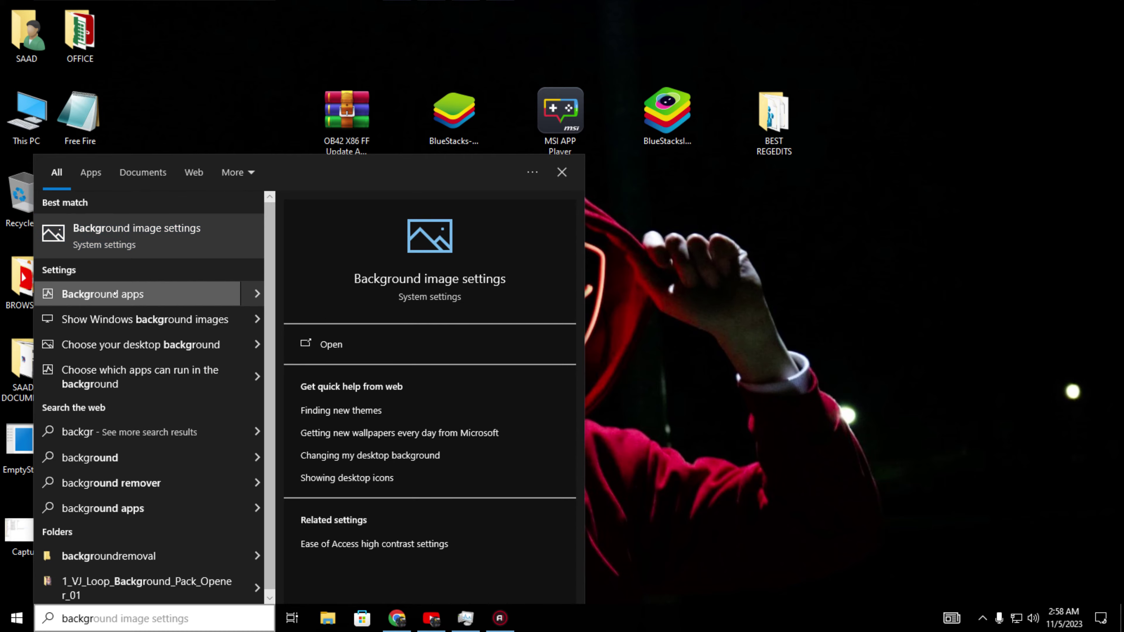
- Open the Background apps privacy settings and turn off letting apps run in the background
{"action": "left_click", "coordinate": [115, 293]}
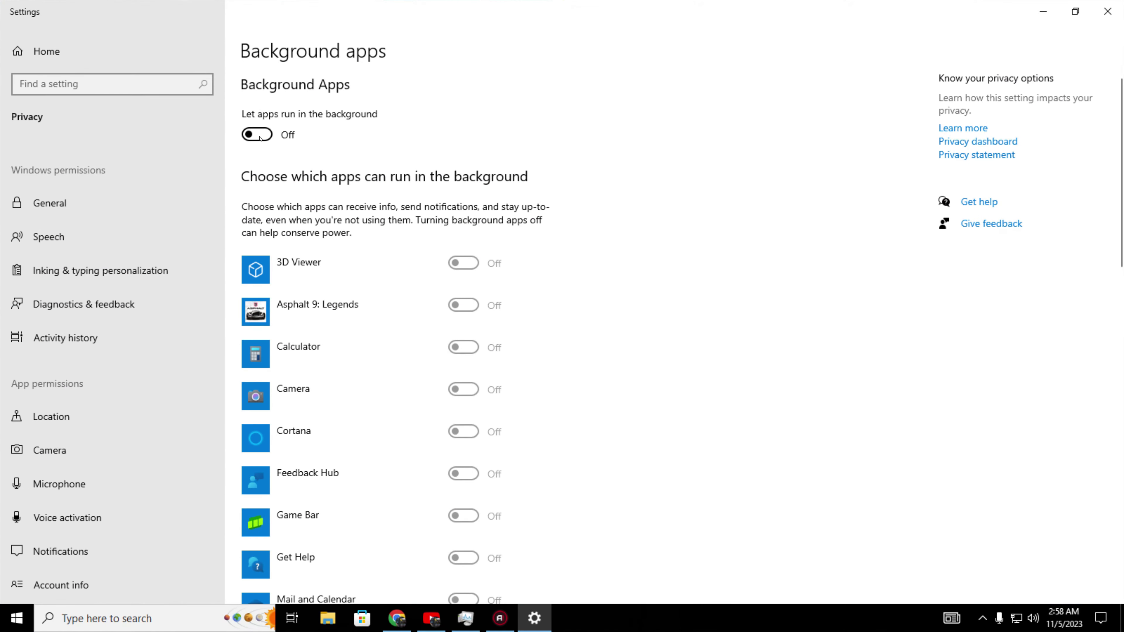
{"action": "left_click", "coordinate": [258, 135]}
{"action": "scroll", "coordinate": [524, 311], "scroll_direction": "down", "scroll_amount": 12}
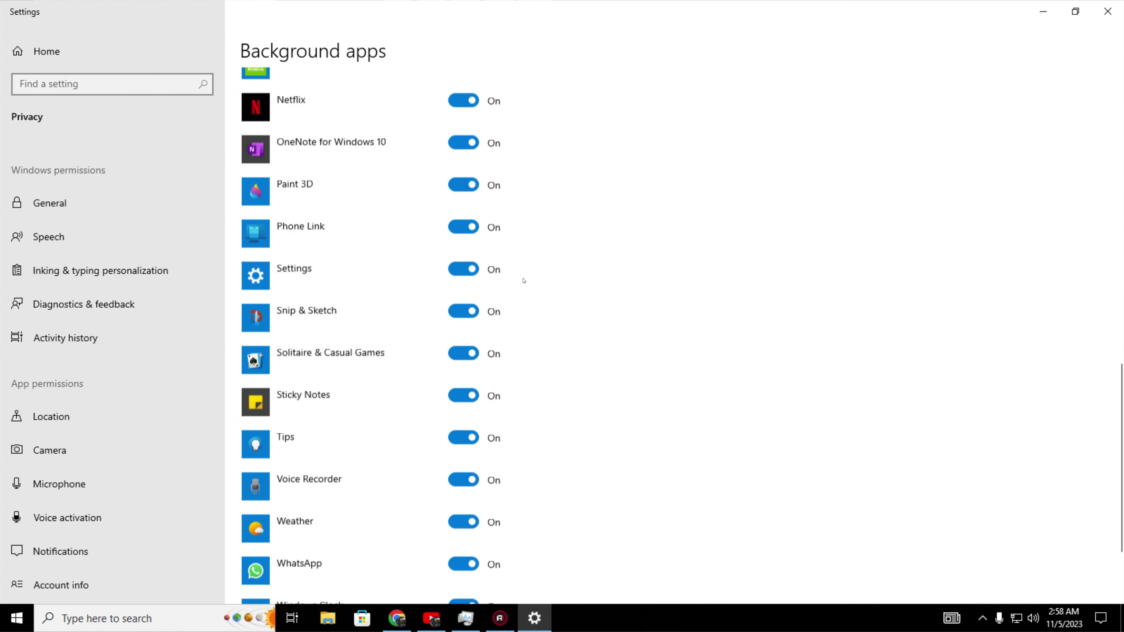
{"action": "scroll", "coordinate": [523, 280], "scroll_direction": "up", "scroll_amount": 12}
{"action": "left_click", "coordinate": [257, 135]}
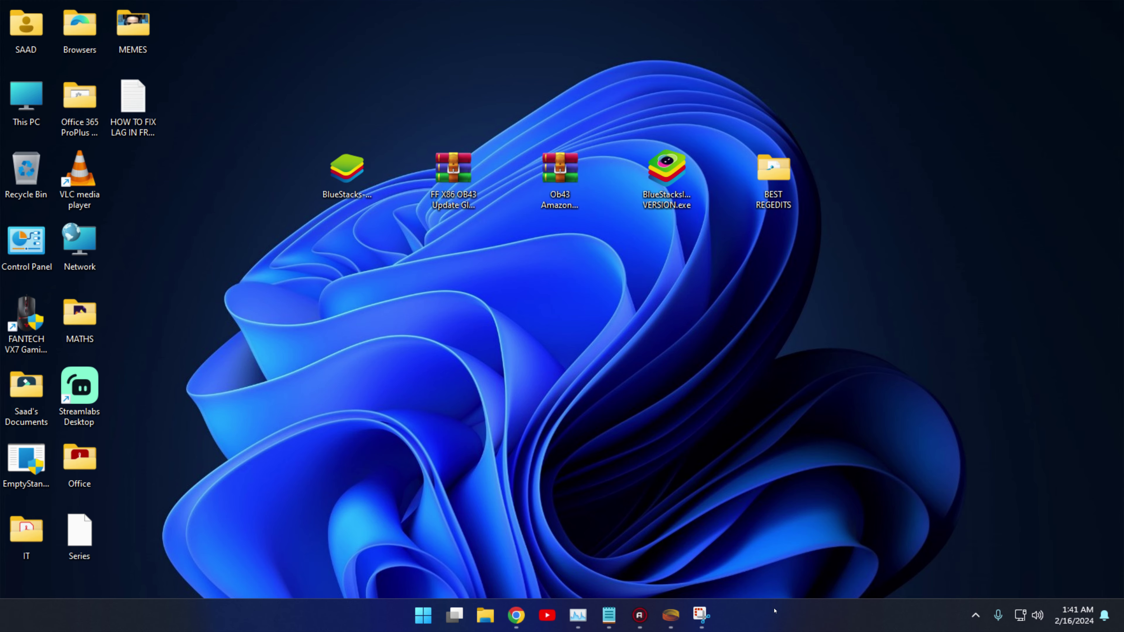
- Open Task Manager and review the startup apps and whether each one is enabled or disabled
{"action": "right_click", "coordinate": [774, 610]}
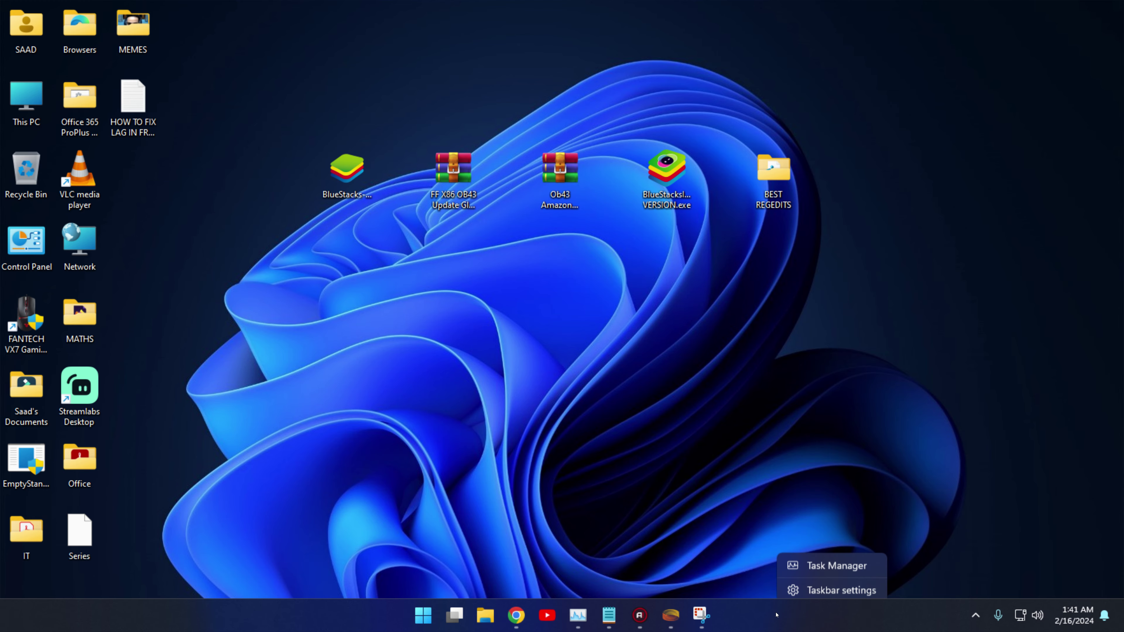
{"action": "left_click", "coordinate": [844, 560]}
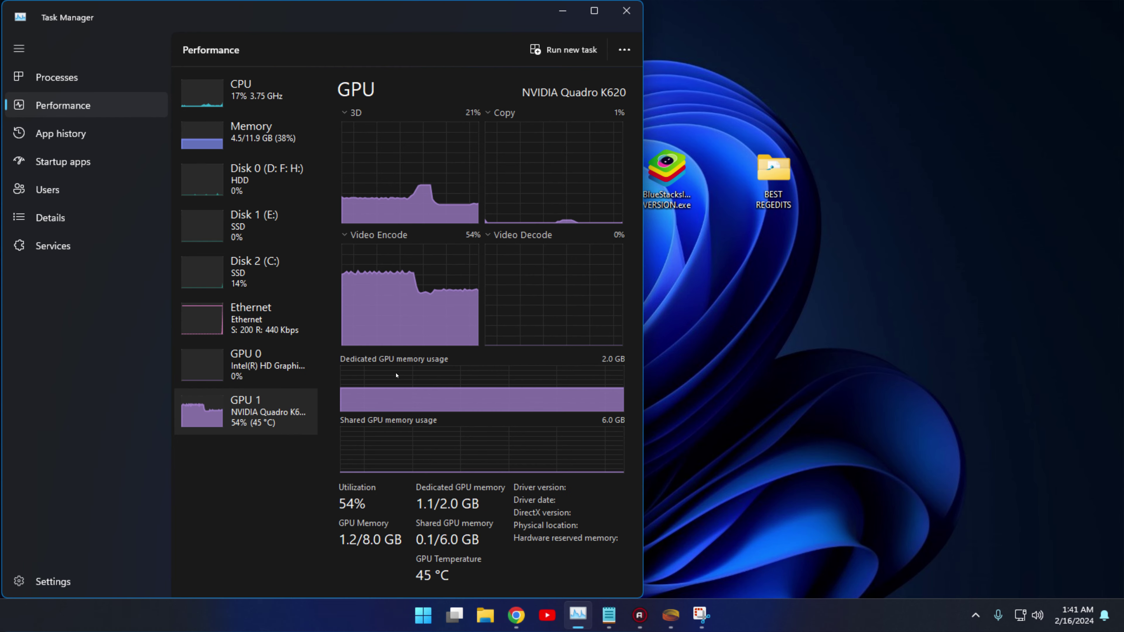
{"action": "left_click", "coordinate": [57, 162]}
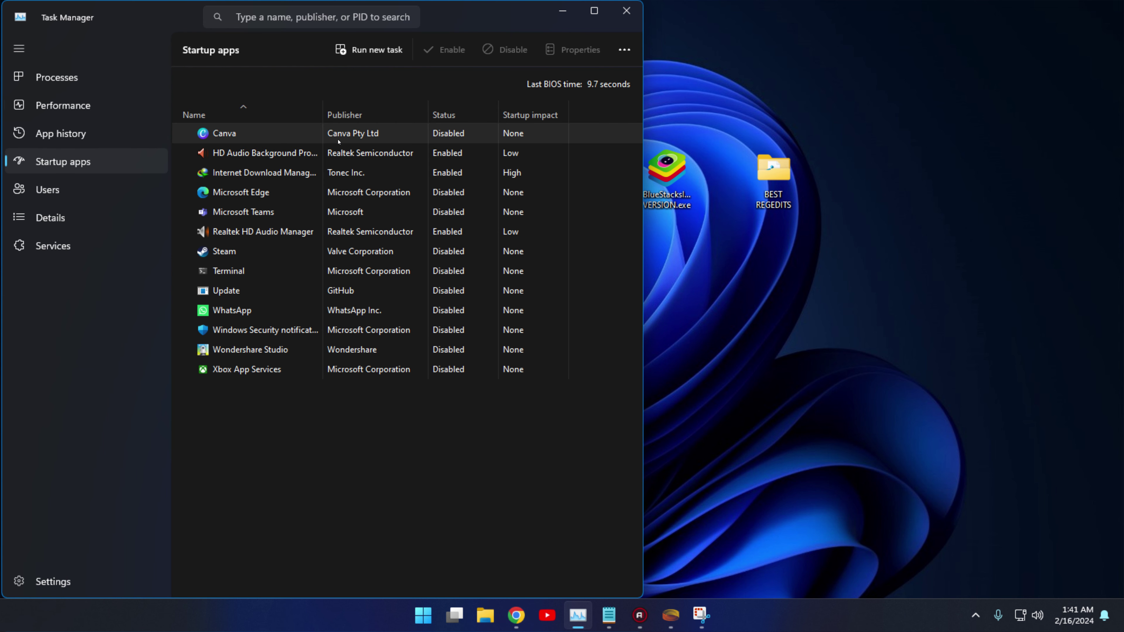
{"action": "left_click", "coordinate": [376, 133]}
{"action": "right_click", "coordinate": [361, 136]}
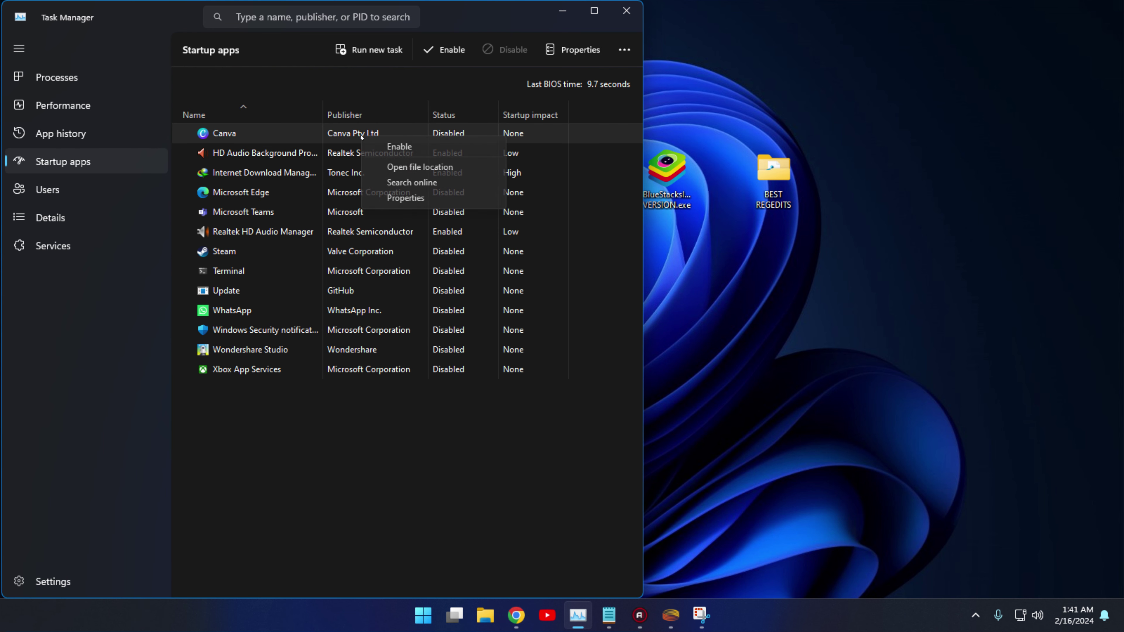
{"action": "left_click", "coordinate": [289, 153]}
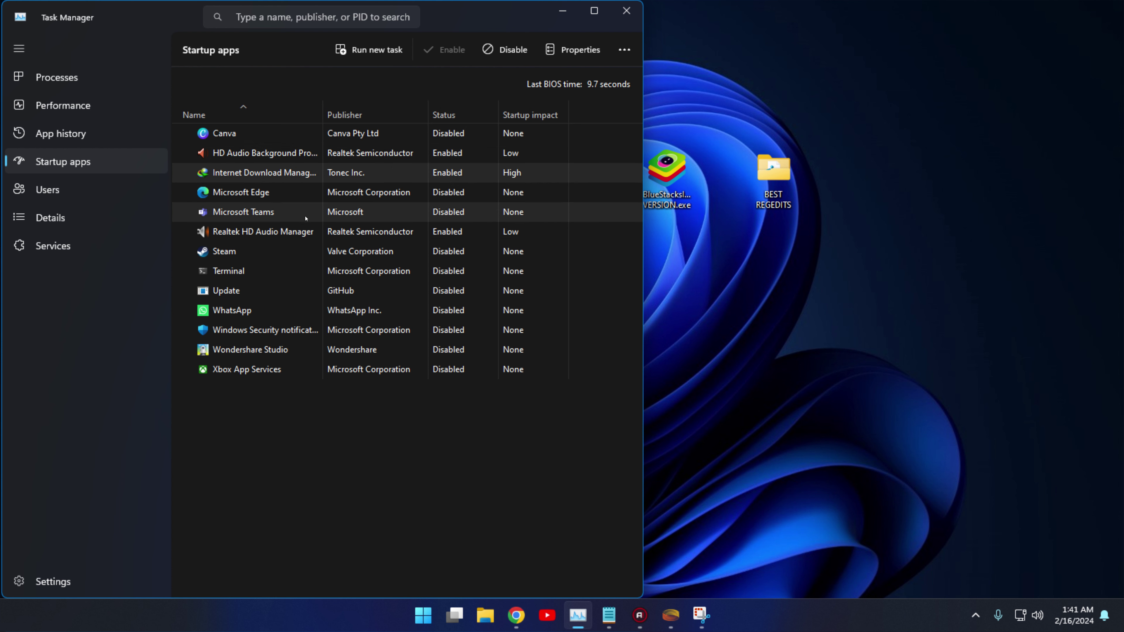
{"action": "left_click", "coordinate": [321, 193]}
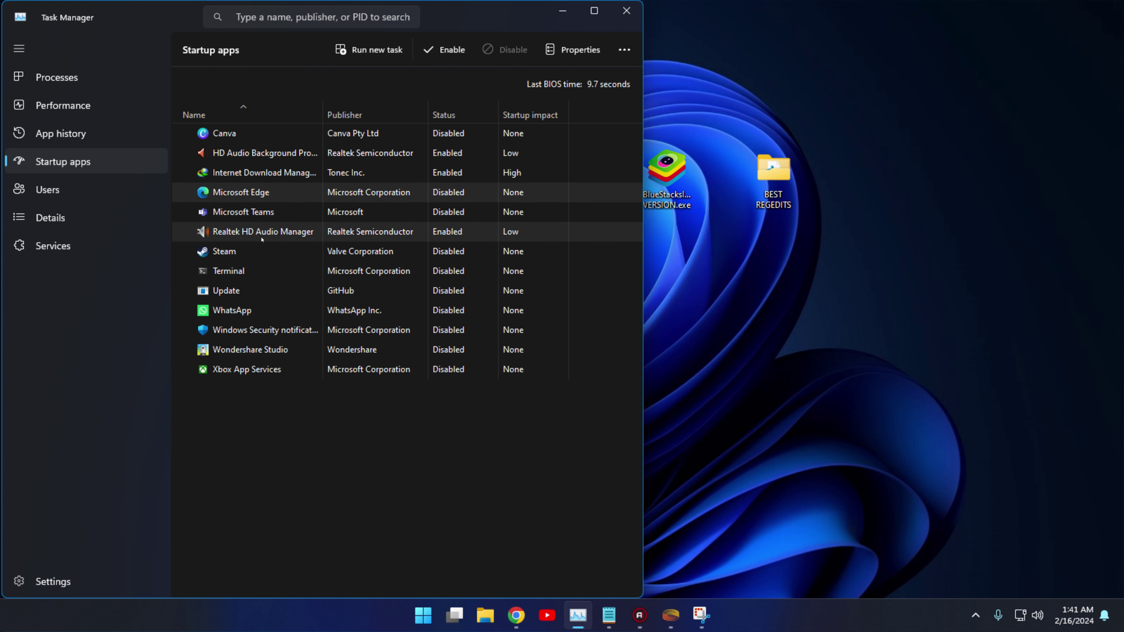
{"action": "left_click", "coordinate": [241, 253]}
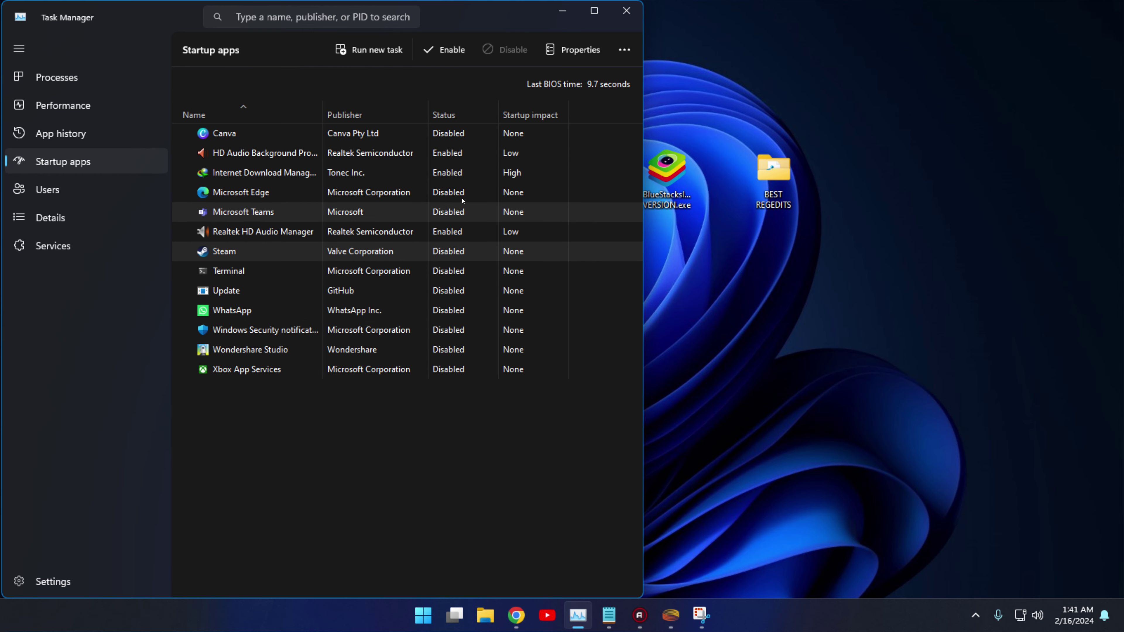
{"action": "left_click", "coordinate": [552, 14]}
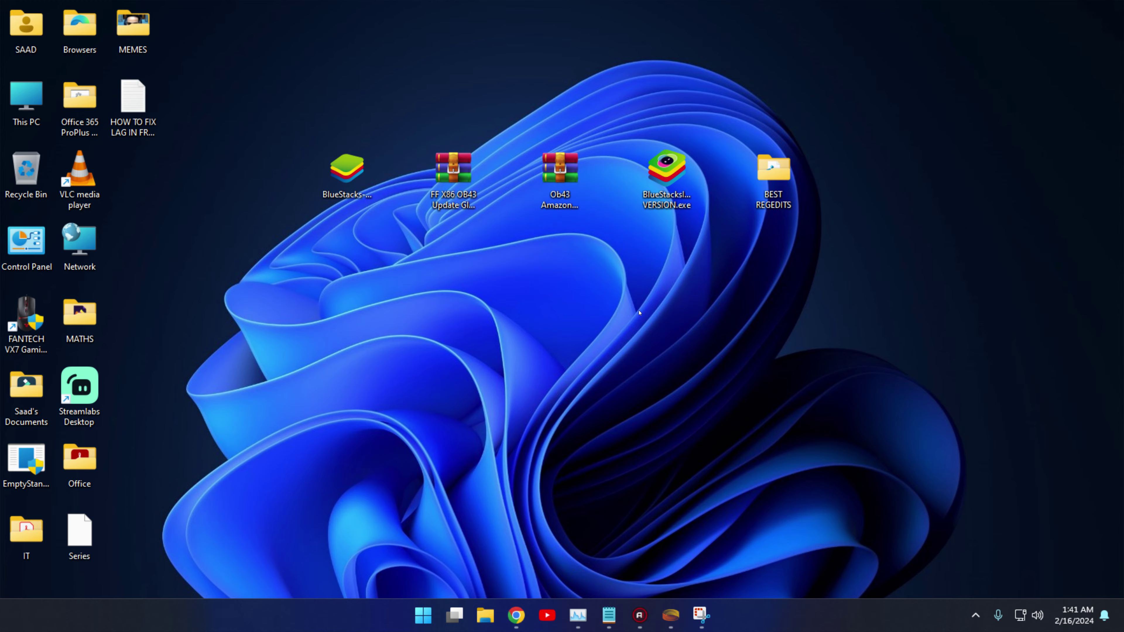
- Check the lag-fix notes, search Windows for the privacy settings and review the General privacy options
{"action": "left_click", "coordinate": [609, 615]}
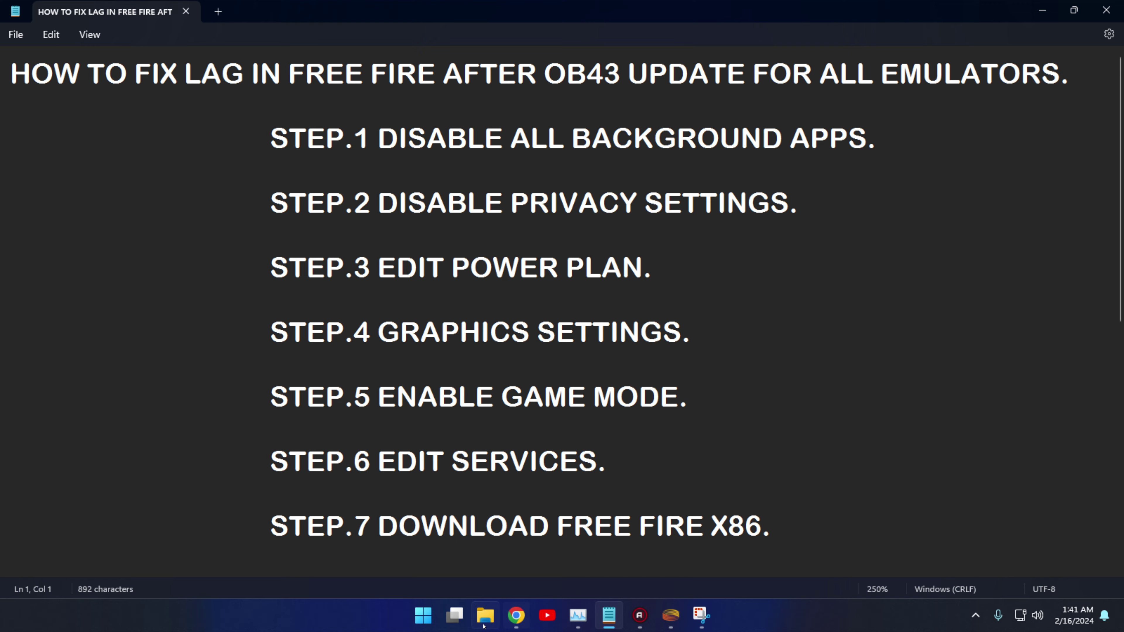
{"action": "left_click", "coordinate": [423, 615]}
{"action": "left_click", "coordinate": [531, 116]}
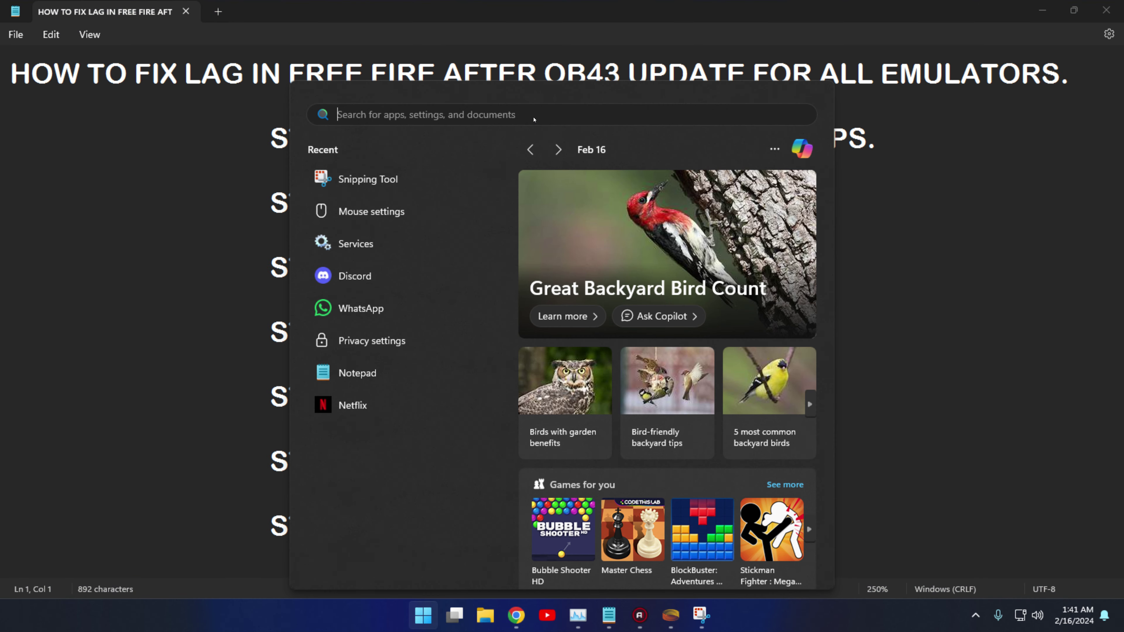
{"action": "type", "text": "priv"}
{"action": "key", "text": "Return"}
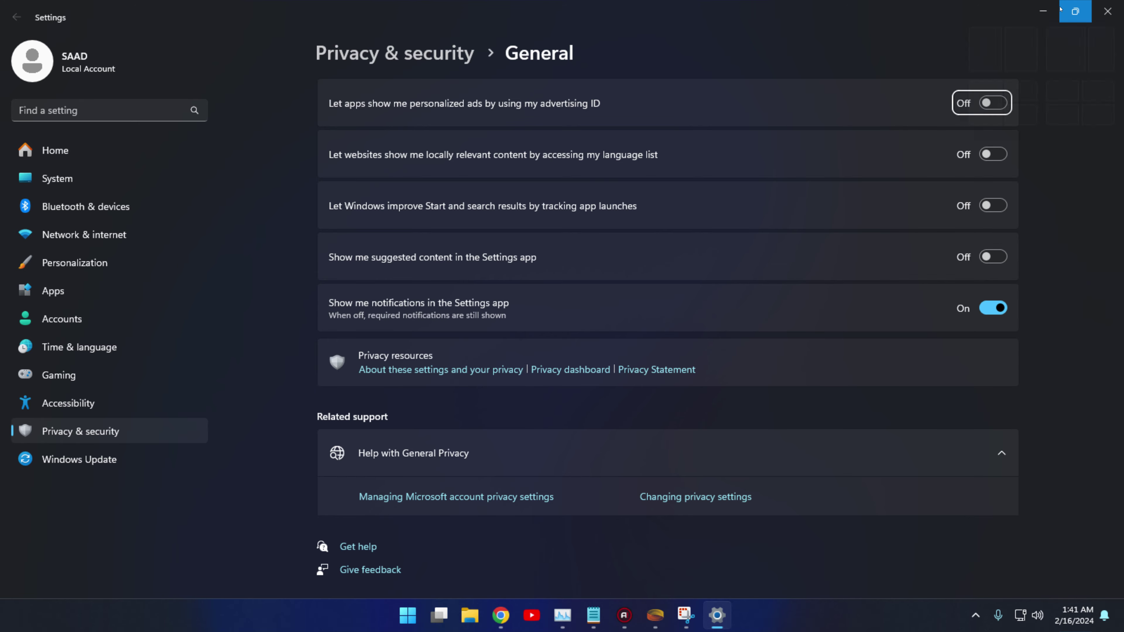
{"action": "left_click", "coordinate": [1107, 11]}
- Highlight "EDIT POWER PLAN." in the step 3 line of the lag-fix notes and put the notes away
{"action": "left_click_drag", "start_coordinate": [378, 267], "coordinate": [760, 269]}
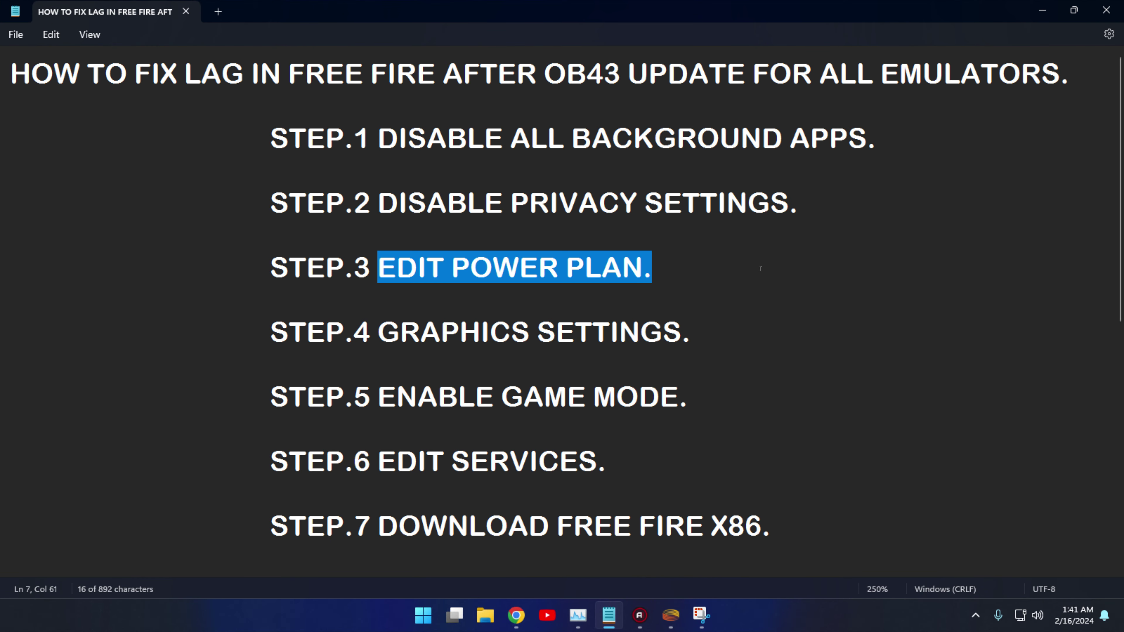
{"action": "left_click", "coordinate": [1074, 9]}
{"action": "key", "text": "super+Down"}
- Search Windows for "edit pow" and open the Edit Plan Settings page
{"action": "key", "text": "super"}
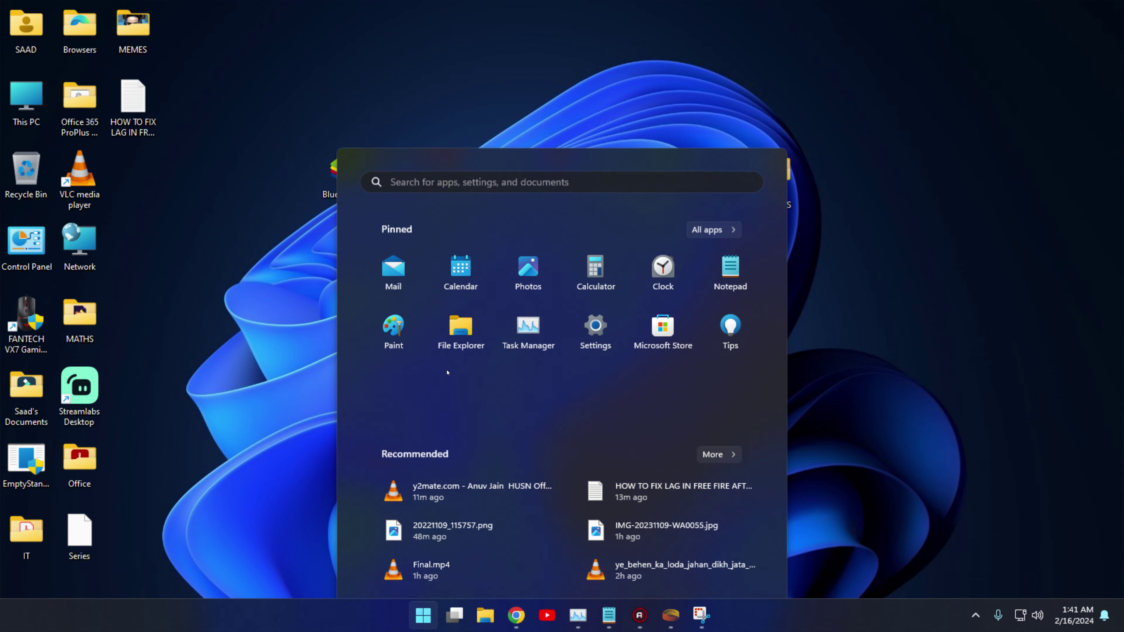
{"action": "type", "text": "edit"}
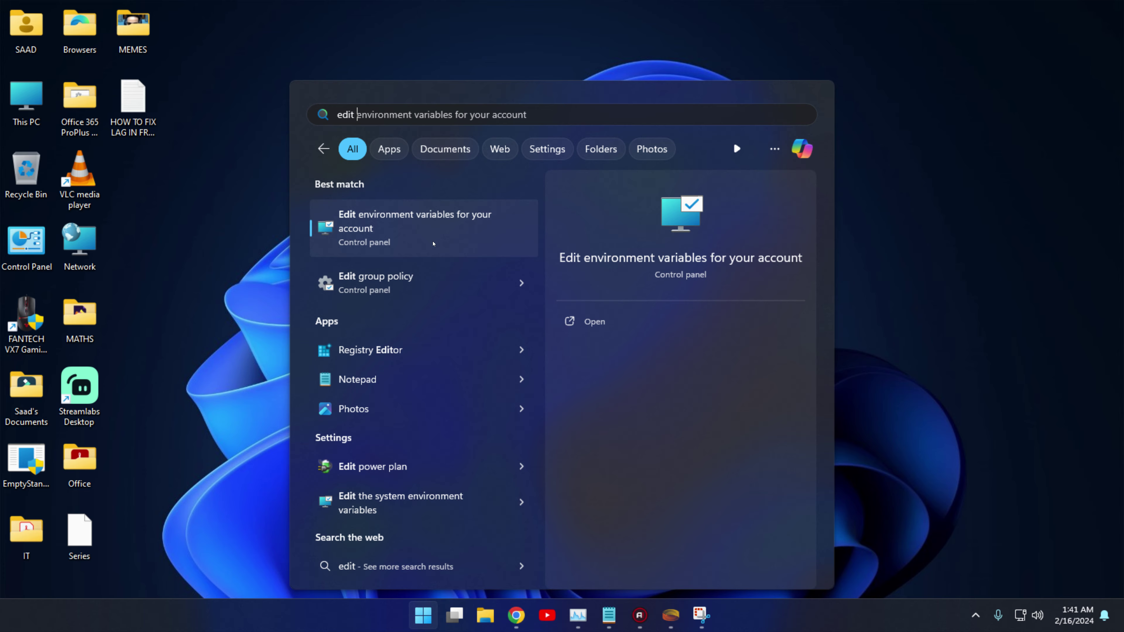
{"action": "type", "text": " pow"}
{"action": "key", "text": "BackSpace"}
{"action": "key", "text": "BackSpace"}
{"action": "key", "text": "BackSpace"}
{"action": "key", "text": "BackSpace"}
{"action": "key", "text": "BackSpace"}
{"action": "key", "text": "BackSpace"}
{"action": "key", "text": "BackSpace"}
{"action": "key", "text": "BackSpace"}
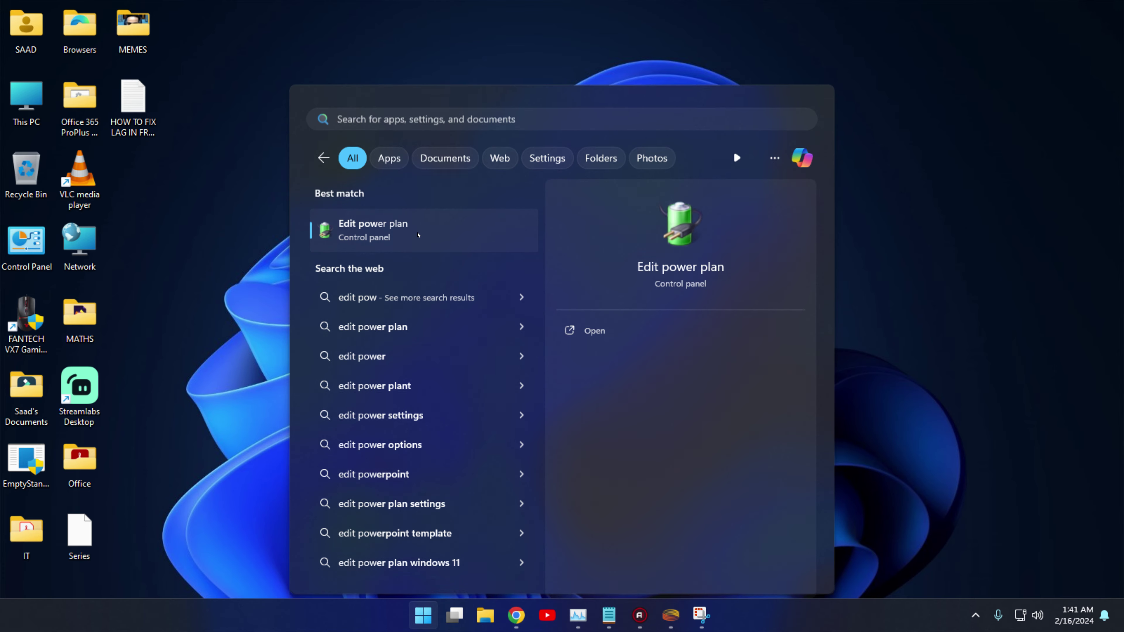
{"action": "key", "text": "Escape"}
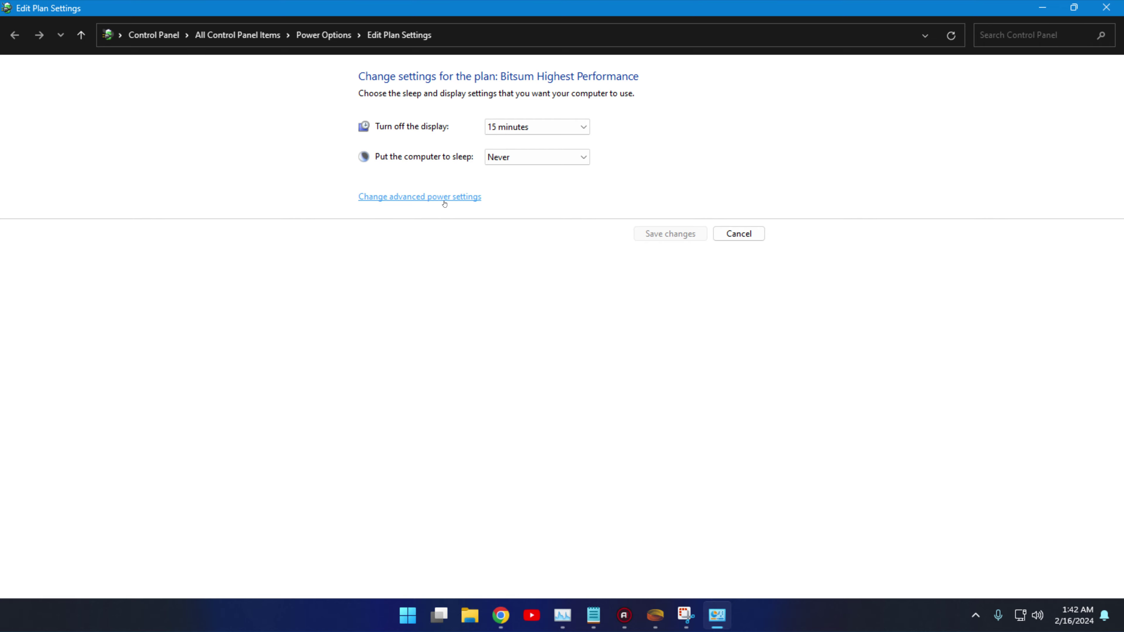
- In the advanced power settings, choose the High performance plan and set turning off the hard disk to 0 minutes
{"action": "left_click", "coordinate": [445, 204]}
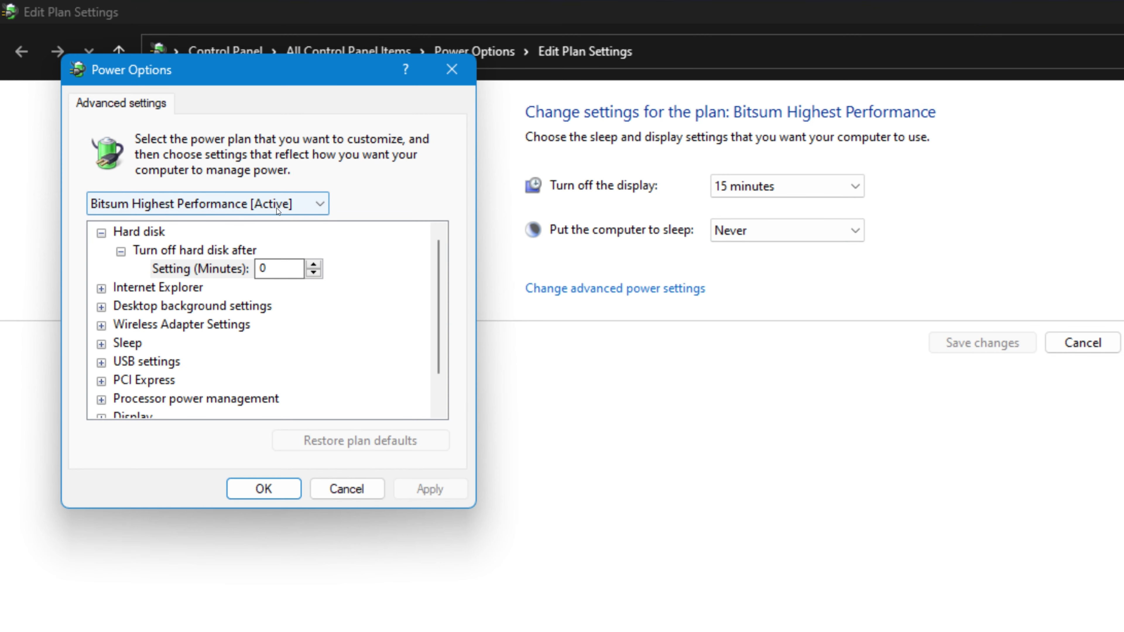
{"action": "left_click", "coordinate": [194, 142]}
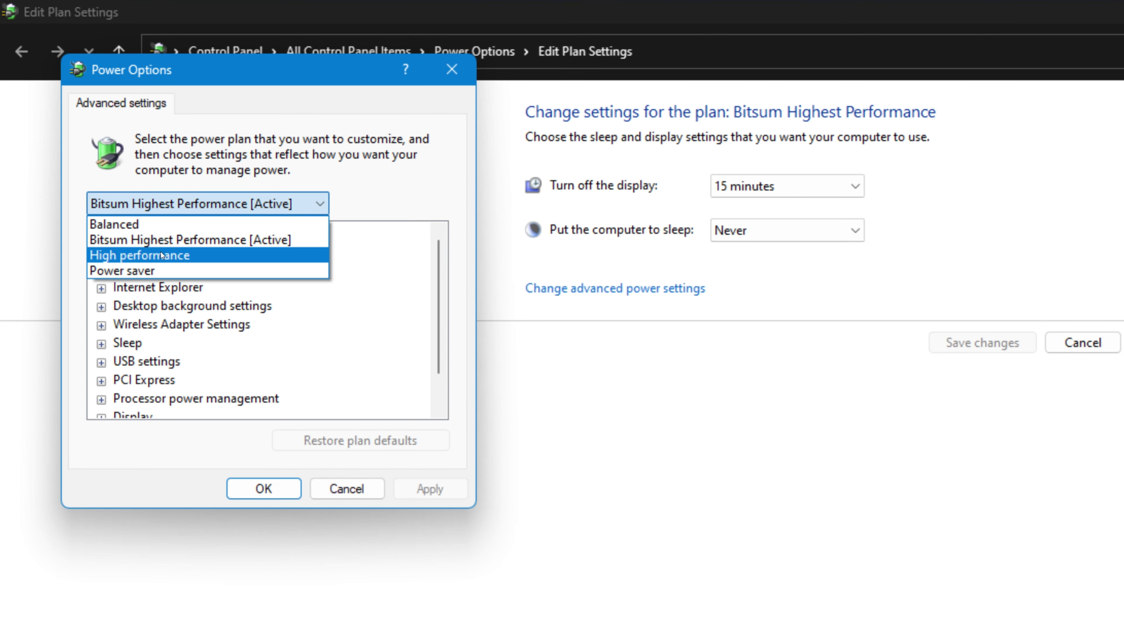
{"action": "left_click", "coordinate": [163, 254]}
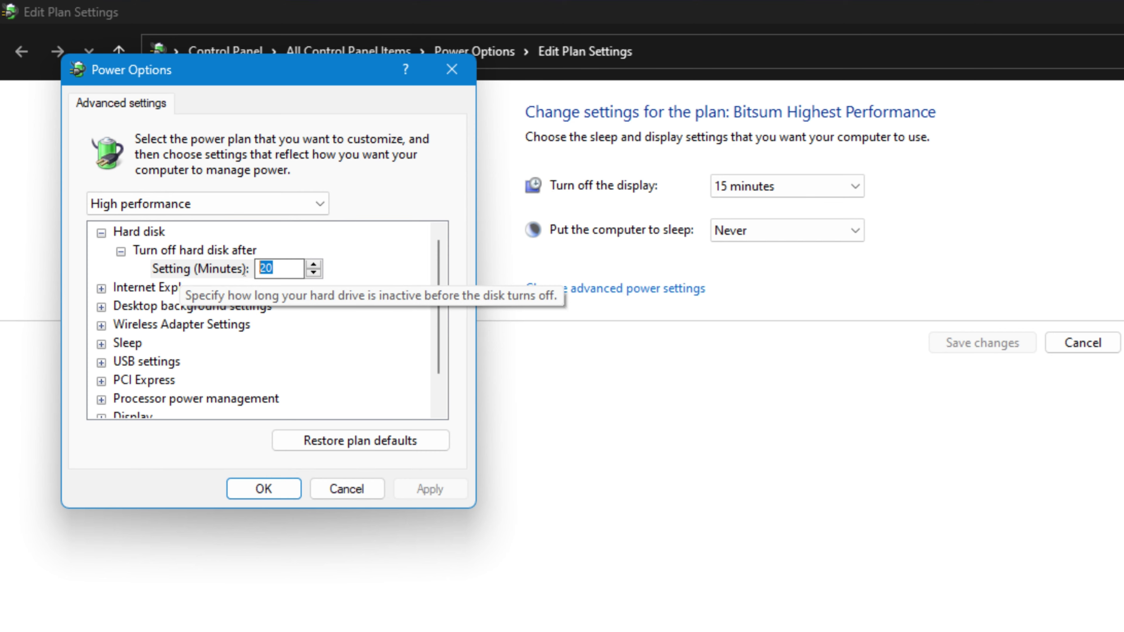
{"action": "type", "text": "0"}
- Check the minimum and maximum processor states under Processor power management, apply the plan changes and close the power settings
{"action": "scroll", "coordinate": [133, 319], "scroll_direction": "down", "scroll_amount": 1}
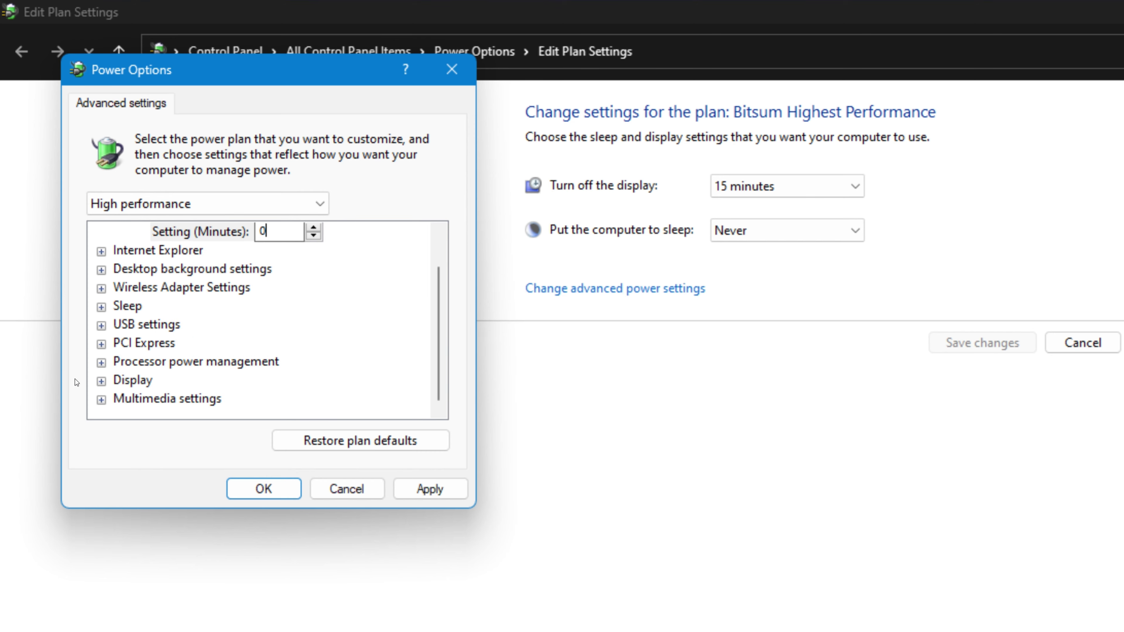
{"action": "left_click", "coordinate": [104, 364]}
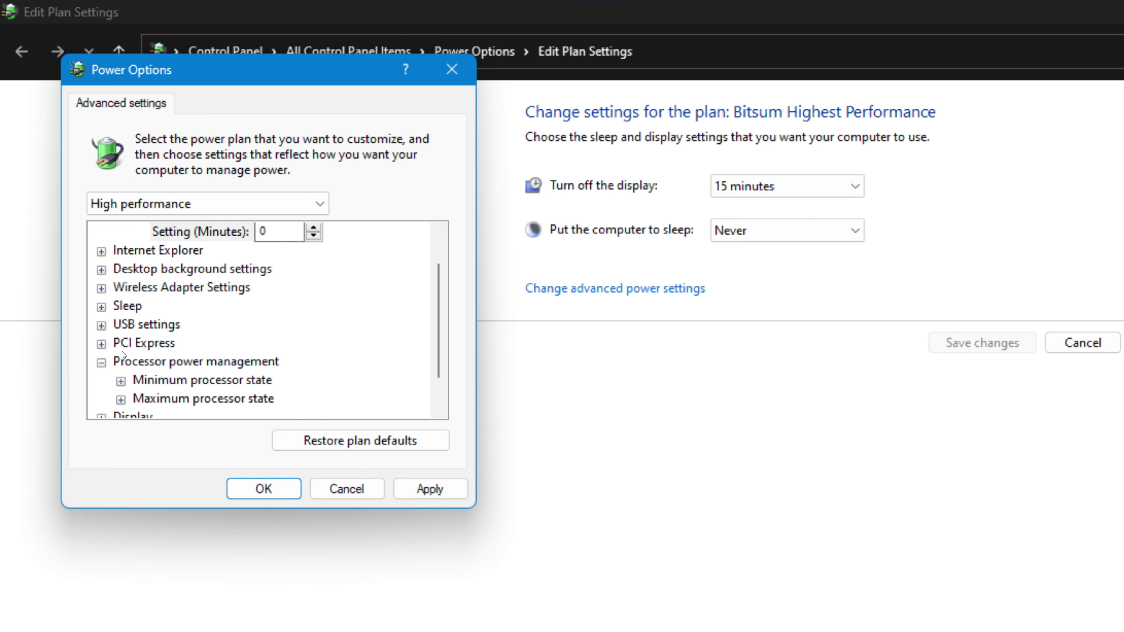
{"action": "left_click", "coordinate": [121, 381]}
{"action": "scroll", "coordinate": [155, 373], "scroll_direction": "down", "scroll_amount": 1}
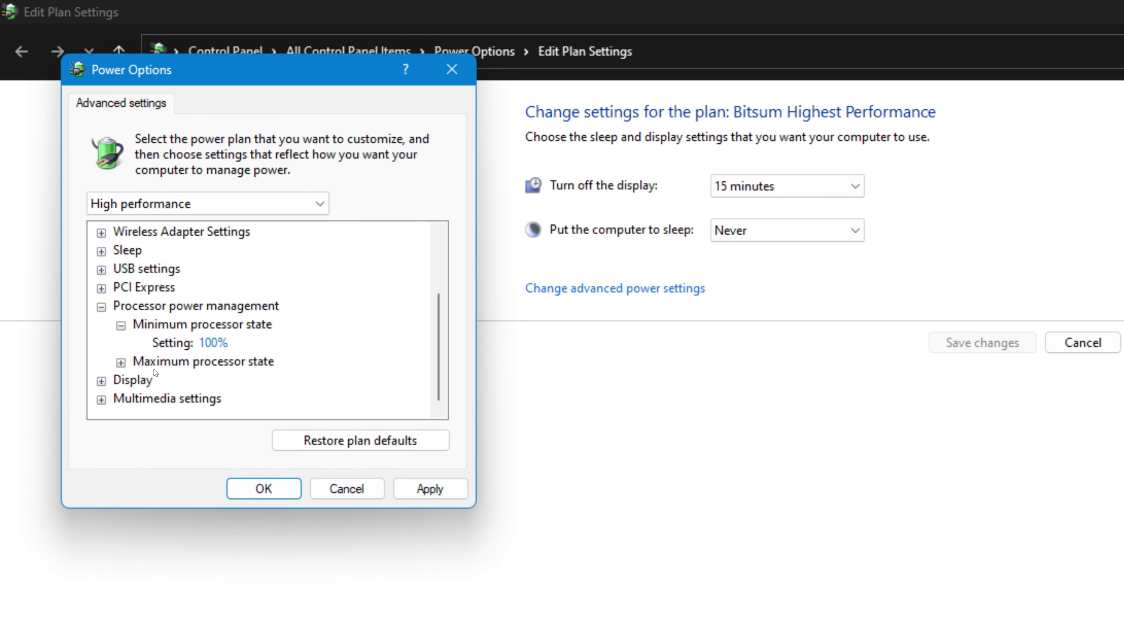
{"action": "left_click", "coordinate": [120, 362]}
{"action": "scroll", "coordinate": [133, 355], "scroll_direction": "down", "scroll_amount": 1}
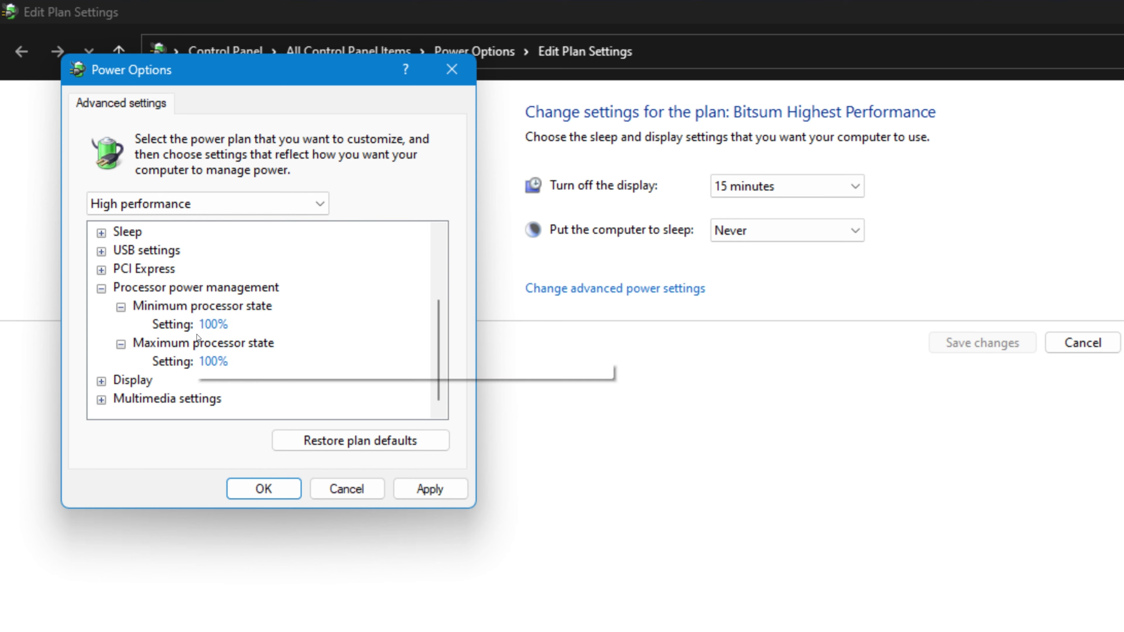
{"action": "left_click", "coordinate": [426, 489]}
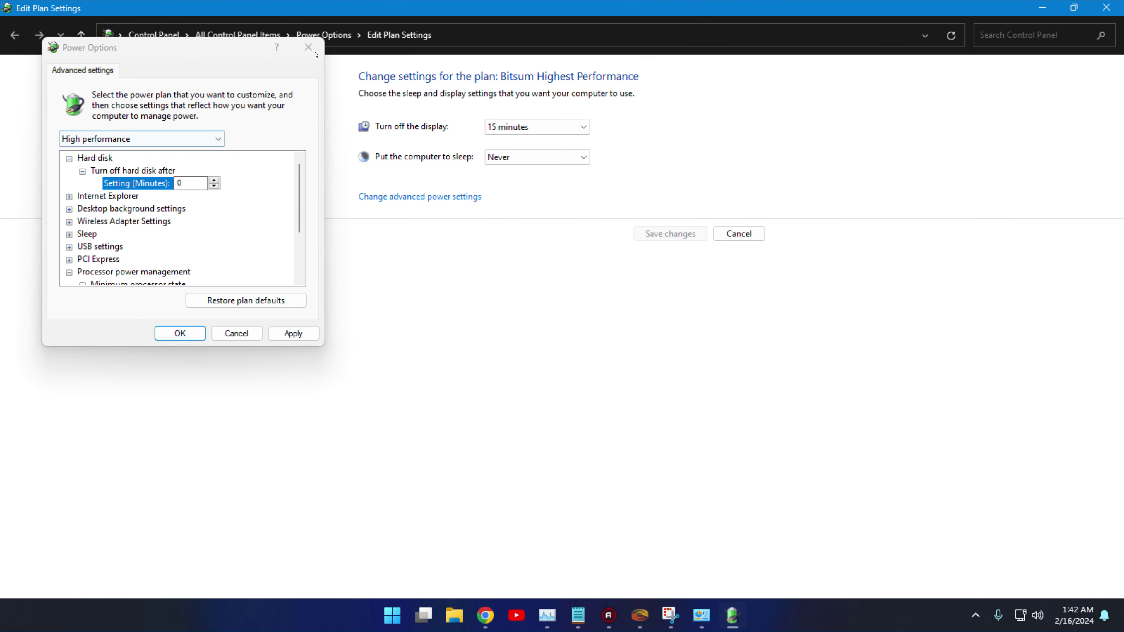
{"action": "left_click", "coordinate": [316, 55]}
{"action": "key", "text": "alt+F4"}
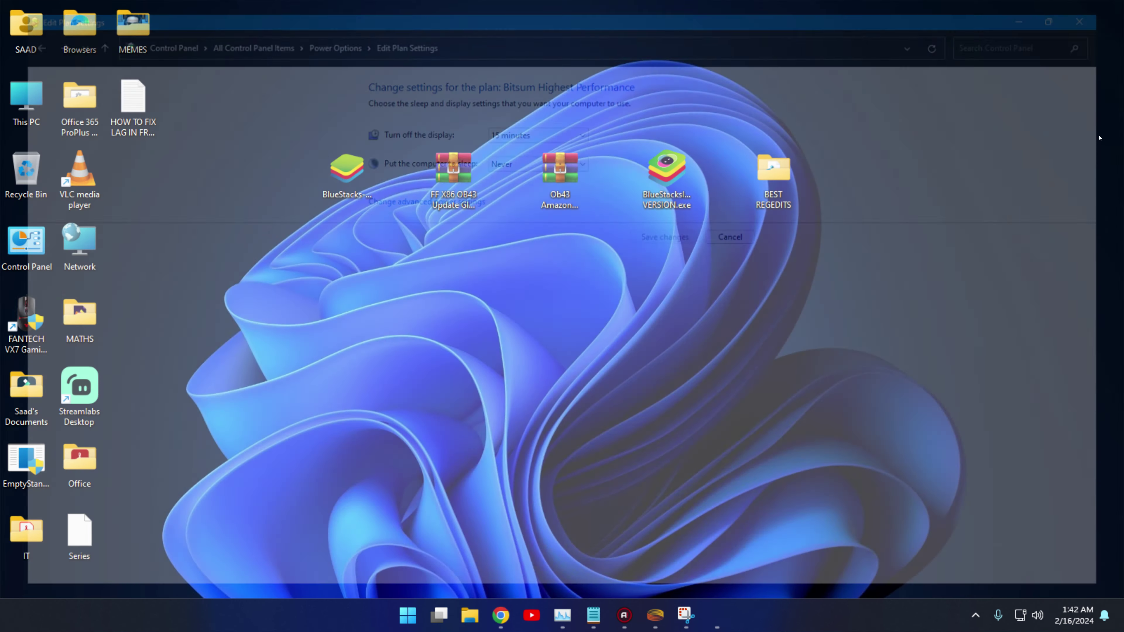
{"action": "right_click", "coordinate": [612, 45]}
{"action": "left_click", "coordinate": [657, 106]}
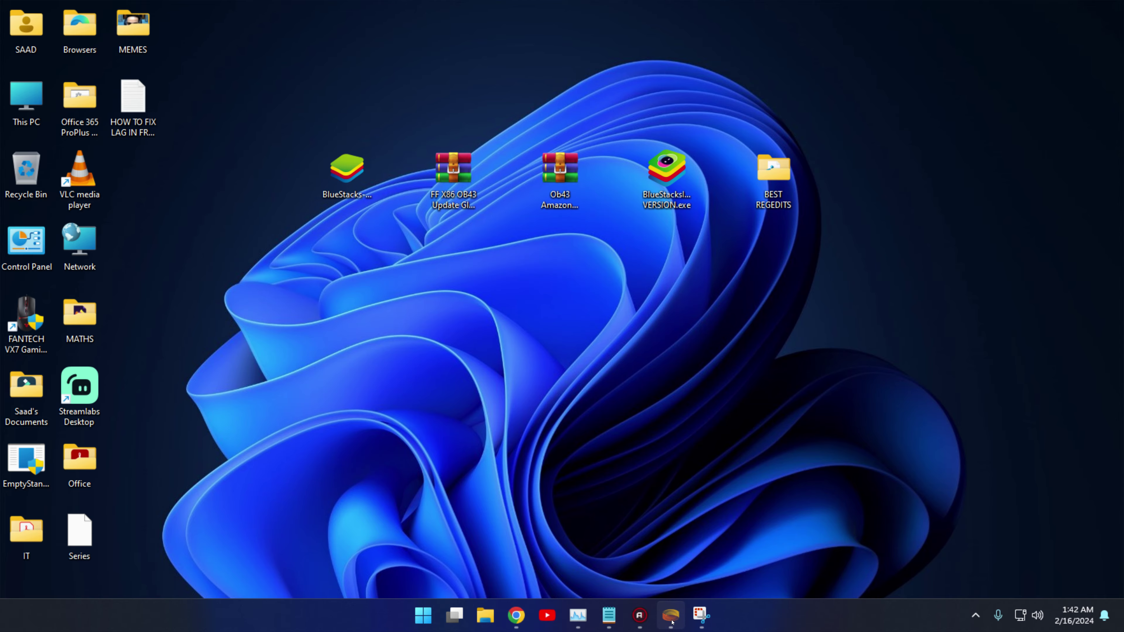
- Check step 4 in the lag-fix notes and open the display Graphics settings page
{"action": "left_click", "coordinate": [609, 616]}
{"action": "left_click", "coordinate": [719, 330]}
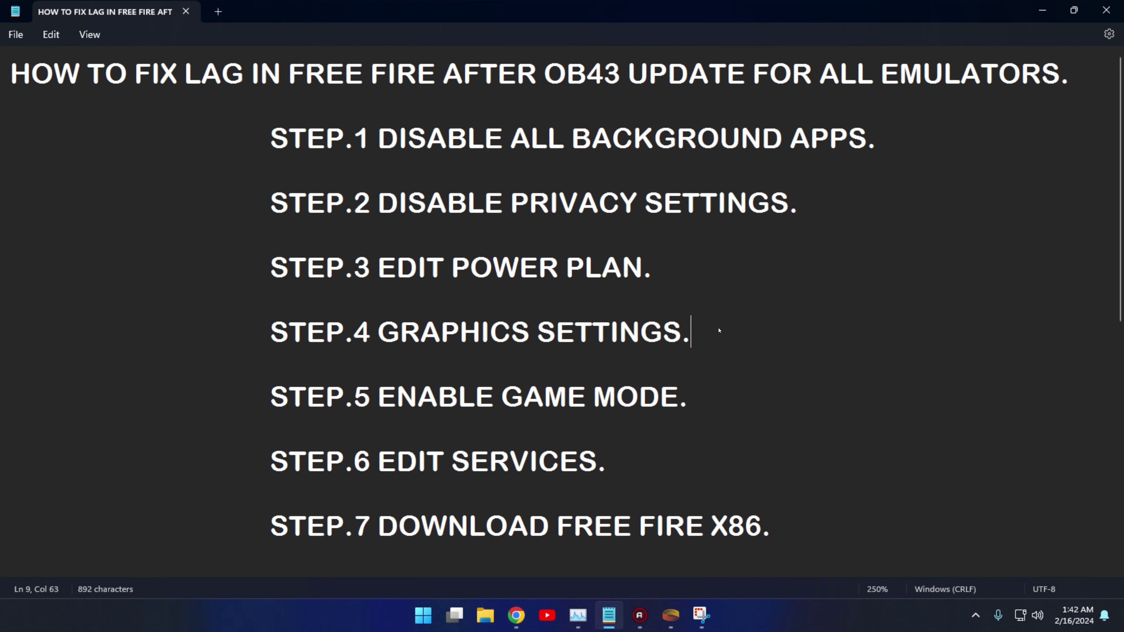
{"action": "left_click", "coordinate": [1043, 10]}
{"action": "left_click", "coordinate": [423, 616]}
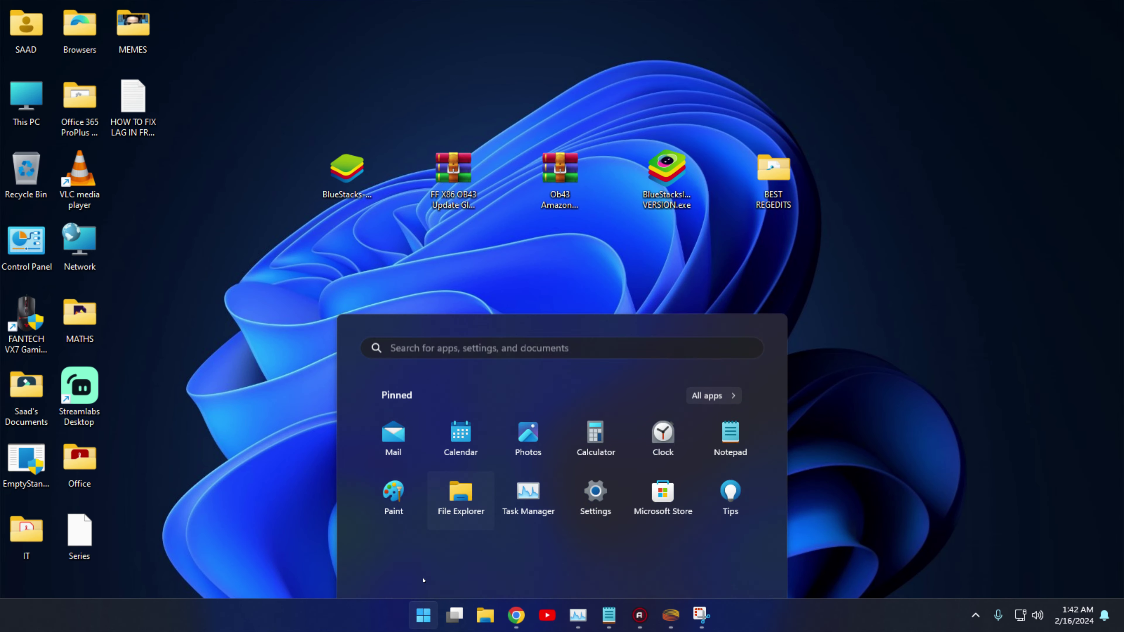
{"action": "left_click", "coordinate": [595, 259]}
{"action": "left_click", "coordinate": [349, 251]}
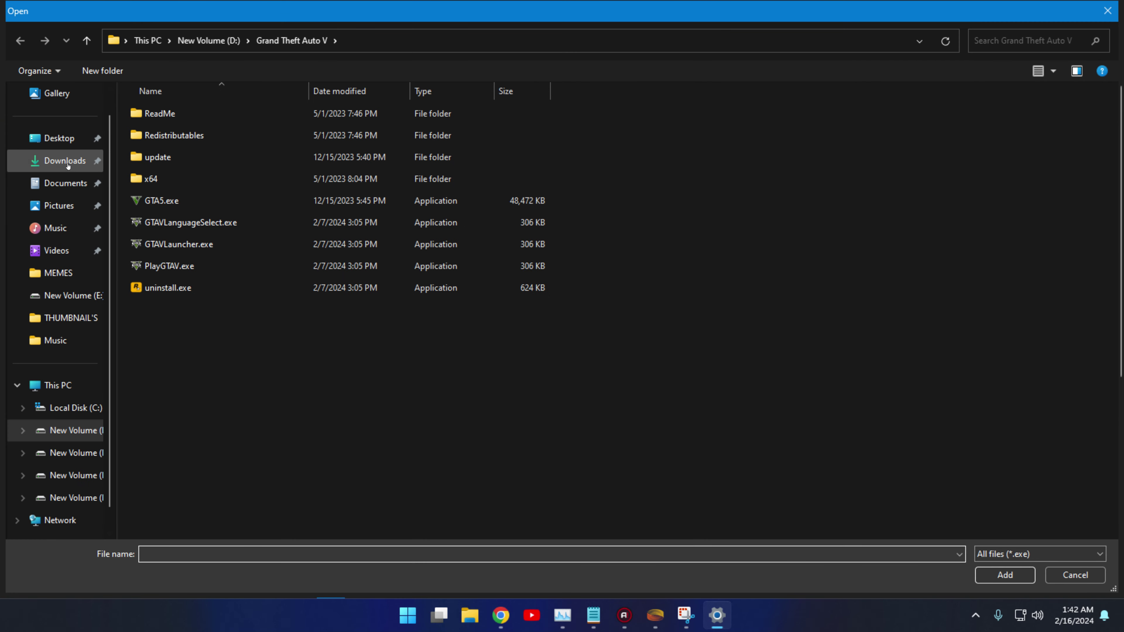
{"action": "left_click", "coordinate": [67, 139]}
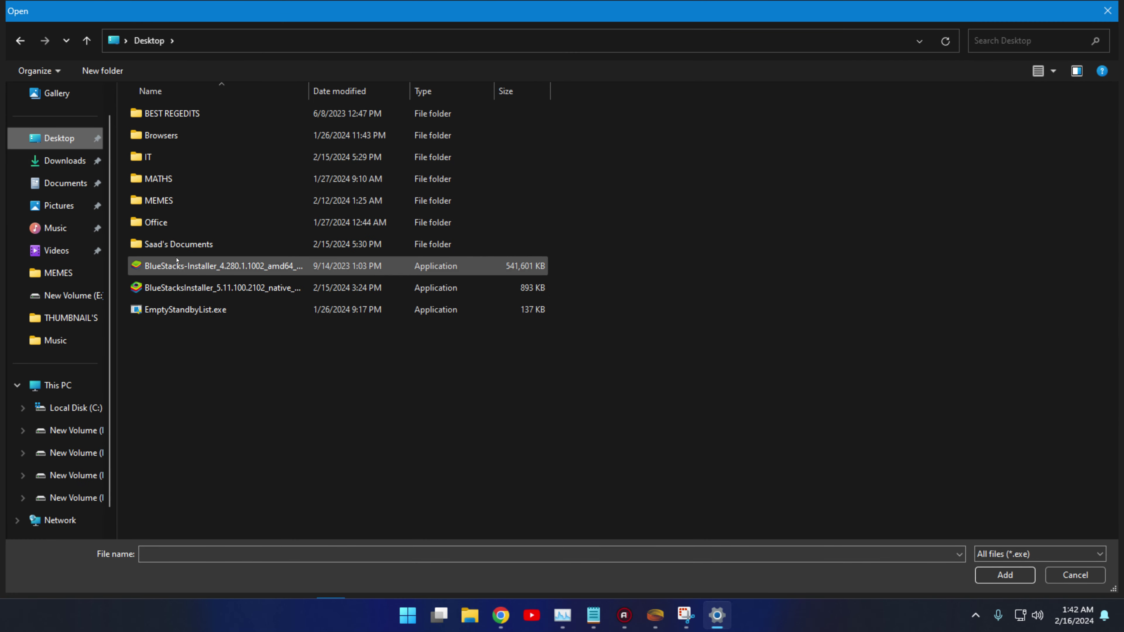
{"action": "left_click", "coordinate": [1107, 11]}
- Set the graphics preference of BlueStacks 4 to High performance, save it and close Settings
{"action": "left_click", "coordinate": [389, 413]}
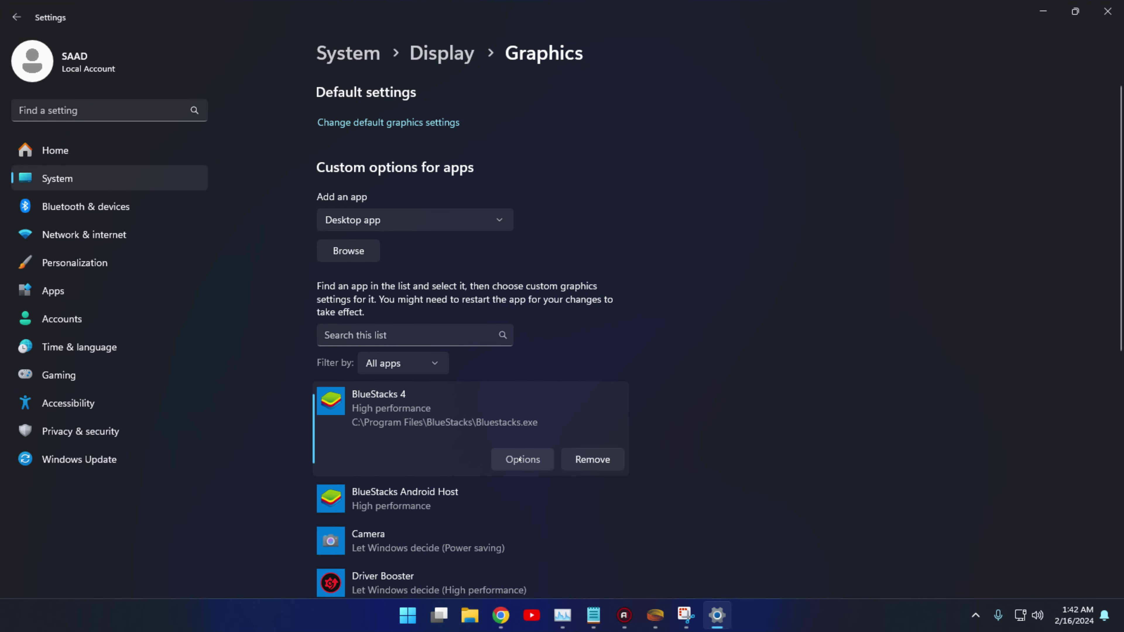
{"action": "left_click", "coordinate": [522, 458]}
{"action": "left_click", "coordinate": [396, 223]}
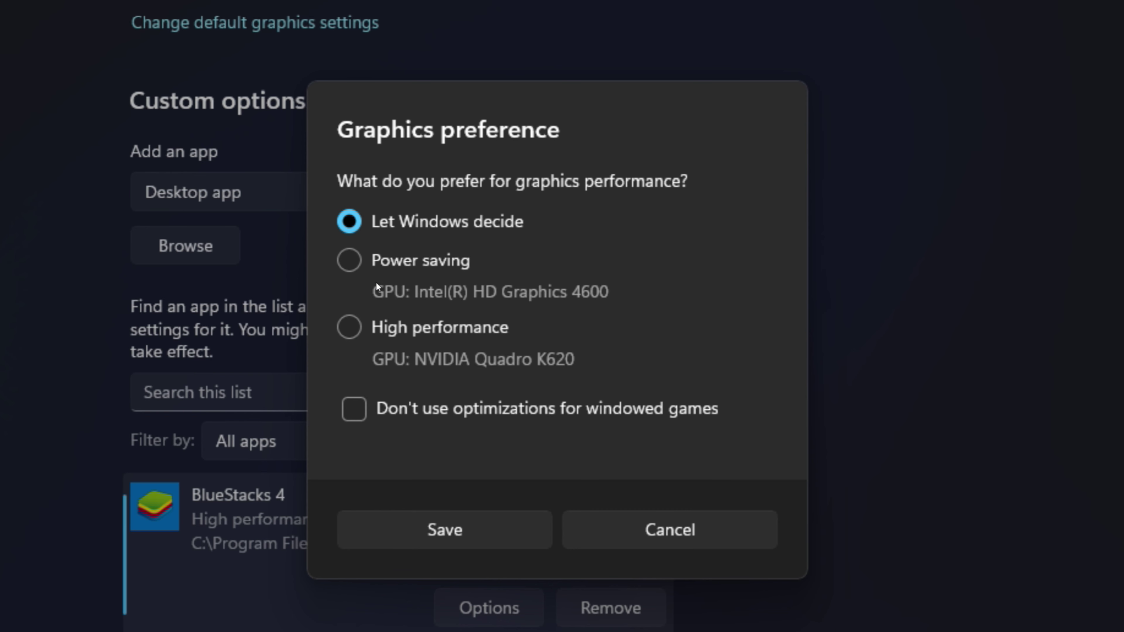
{"action": "left_click", "coordinate": [364, 337]}
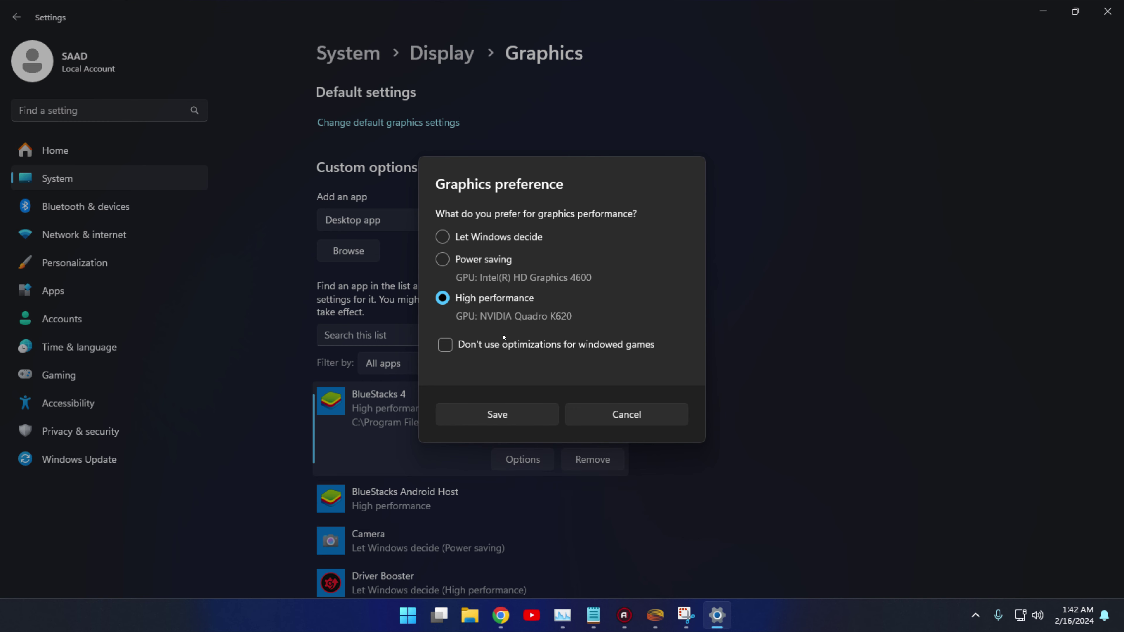
{"action": "left_click", "coordinate": [509, 419]}
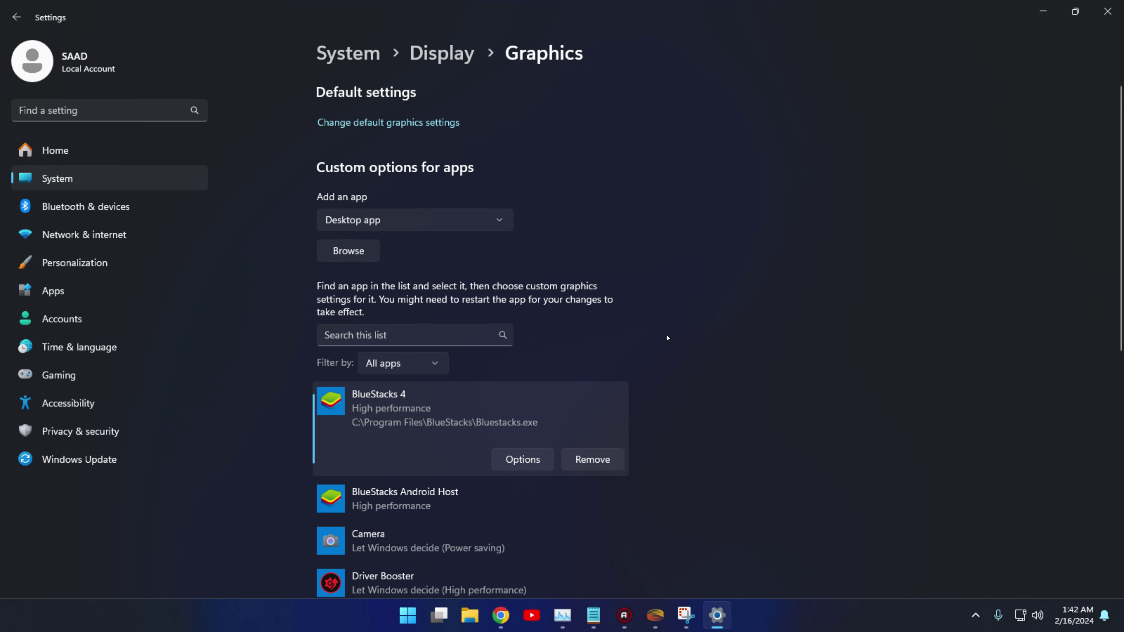
{"action": "scroll", "coordinate": [670, 344], "scroll_direction": "down", "scroll_amount": 5}
{"action": "scroll", "coordinate": [670, 344], "scroll_direction": "up", "scroll_amount": 5}
{"action": "left_click", "coordinate": [1107, 11]}
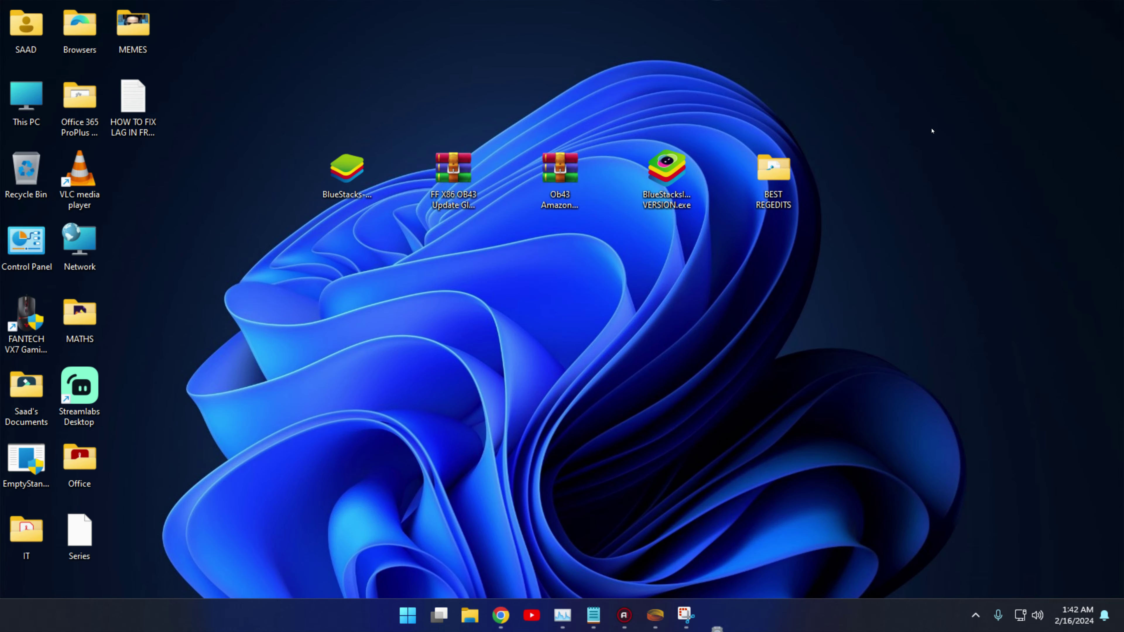
- Refresh the desktop and check step 5 in the lag-fix notes
{"action": "right_click", "coordinate": [634, 49]}
{"action": "left_click", "coordinate": [655, 108]}
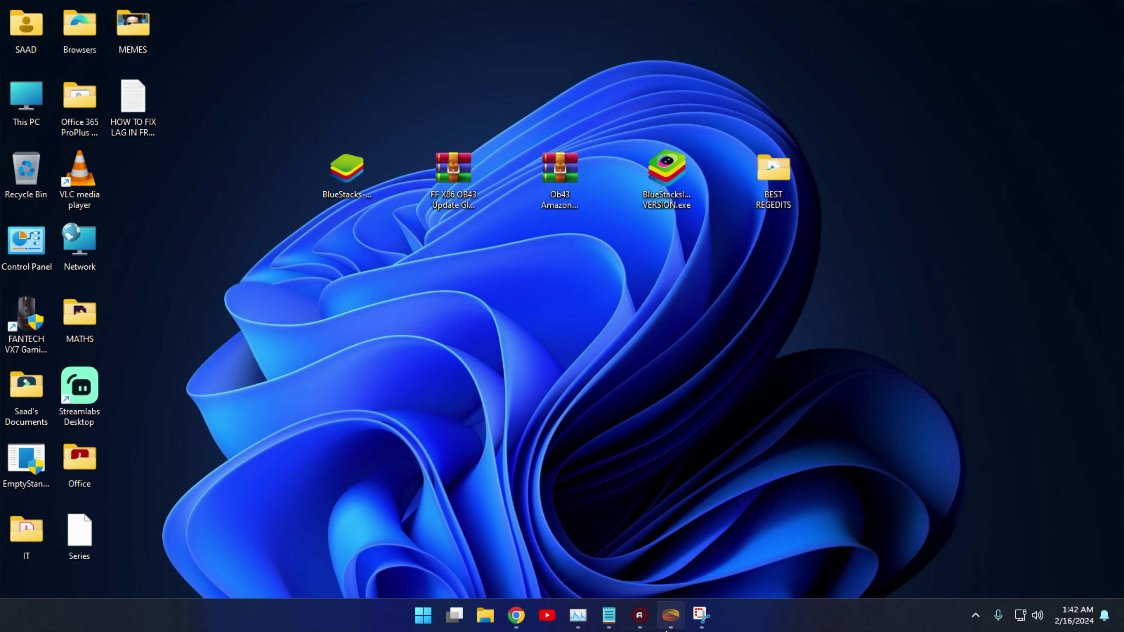
{"action": "left_click", "coordinate": [609, 616]}
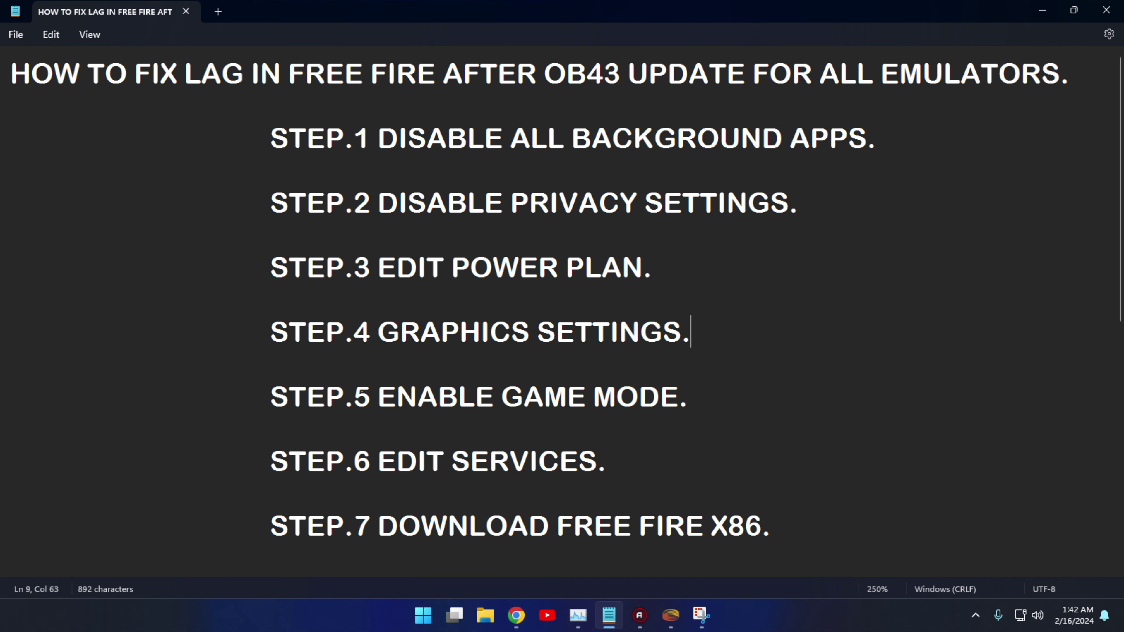
{"action": "left_click", "coordinate": [1042, 10]}
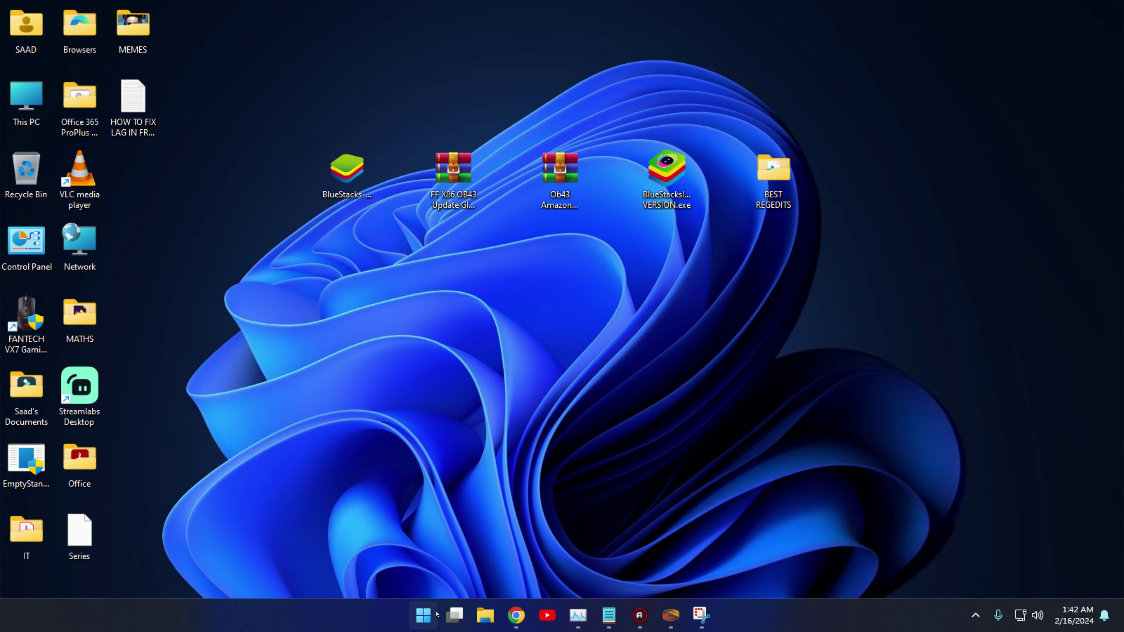
- Search Windows for "game mod", open the Game Mode settings and turn Game Mode on
{"action": "left_click", "coordinate": [423, 616]}
{"action": "type", "text": "ga"}
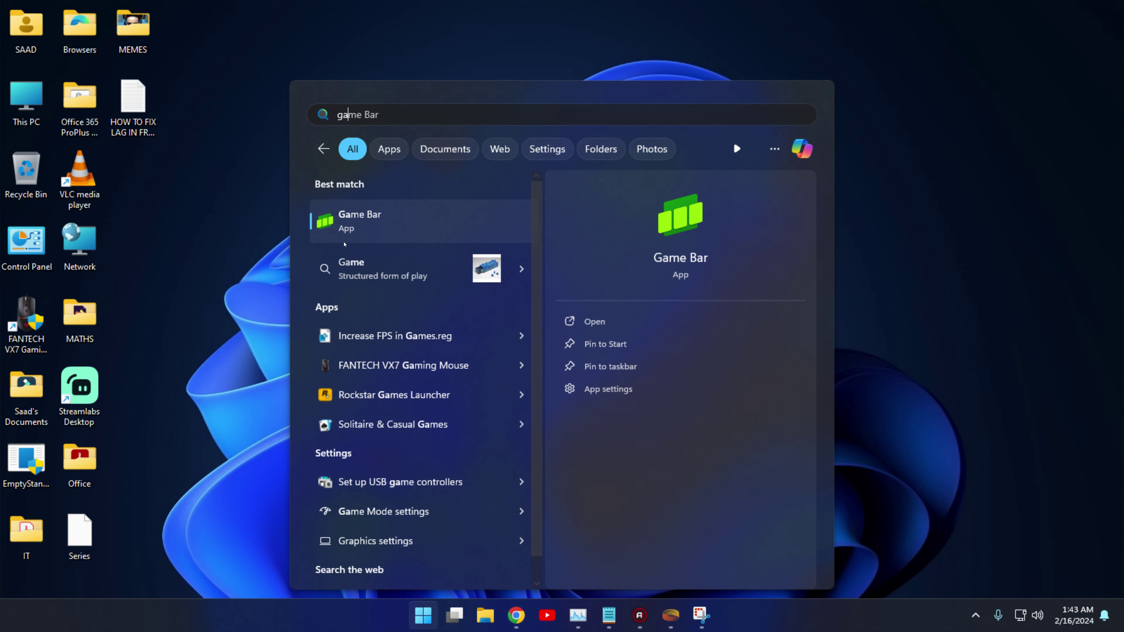
{"action": "type", "text": "me mod"}
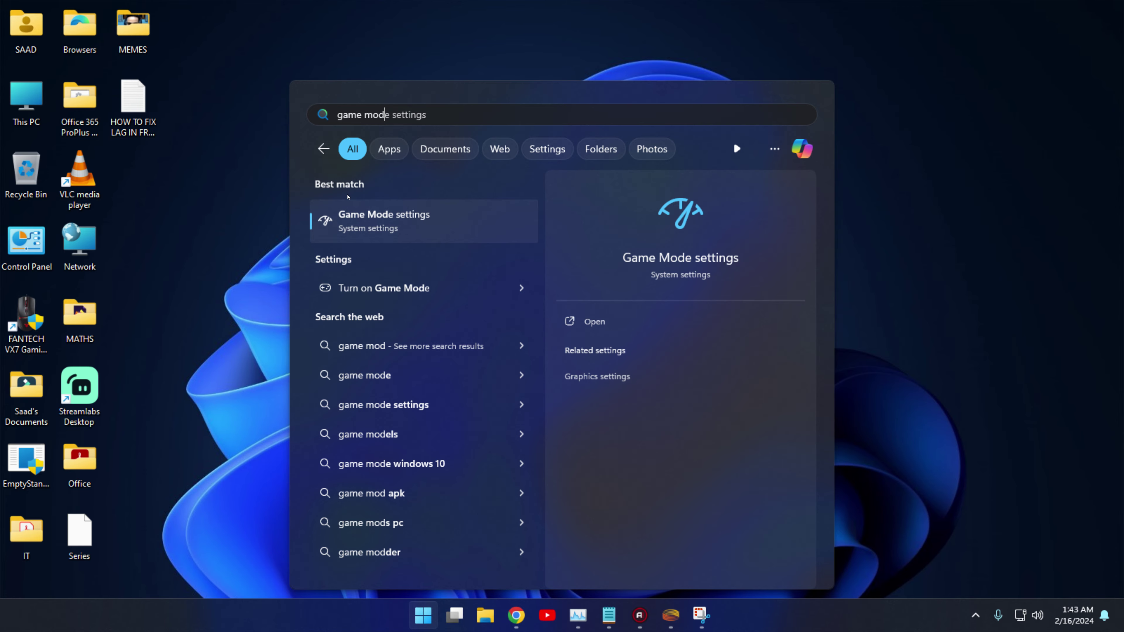
{"action": "key", "text": "Return"}
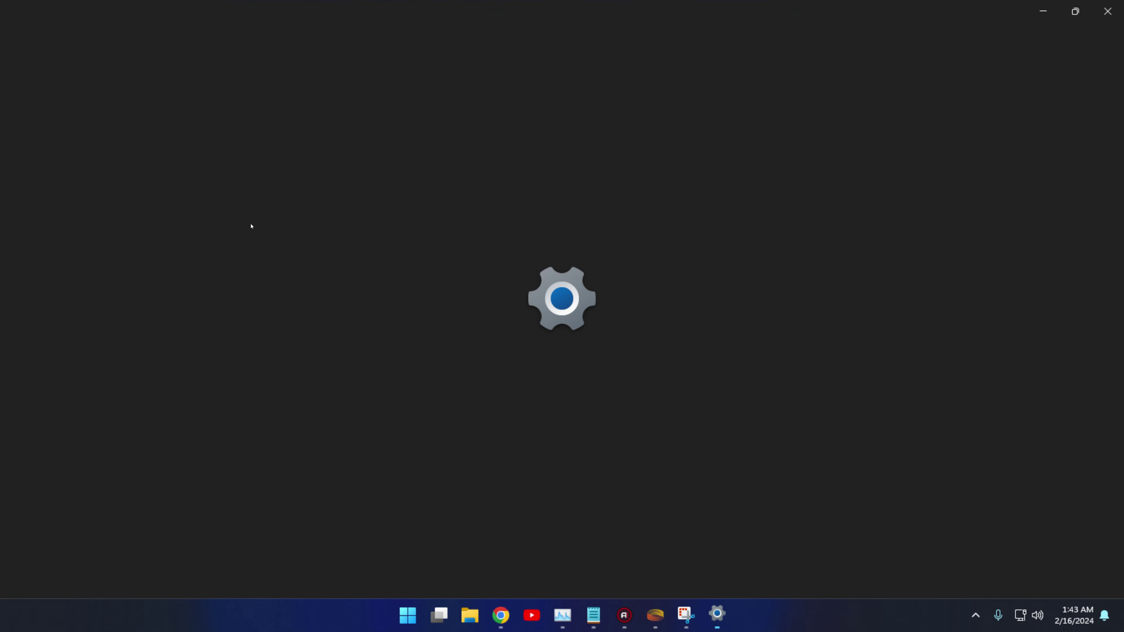
{"action": "left_click", "coordinate": [994, 109]}
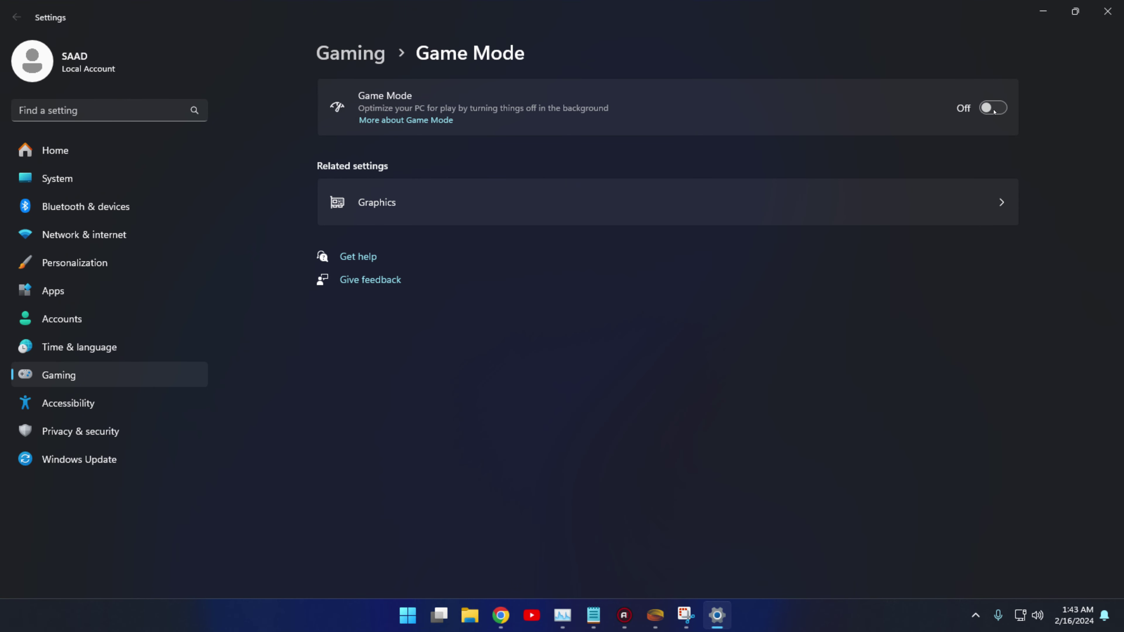
{"action": "left_click", "coordinate": [994, 110]}
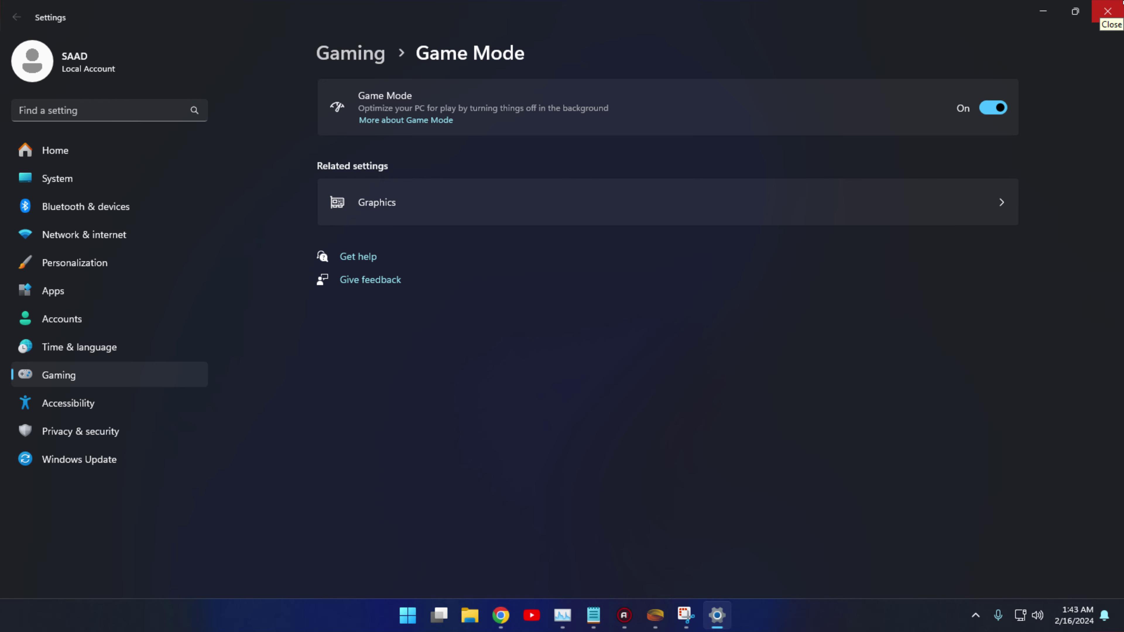
{"action": "left_click", "coordinate": [1121, 3]}
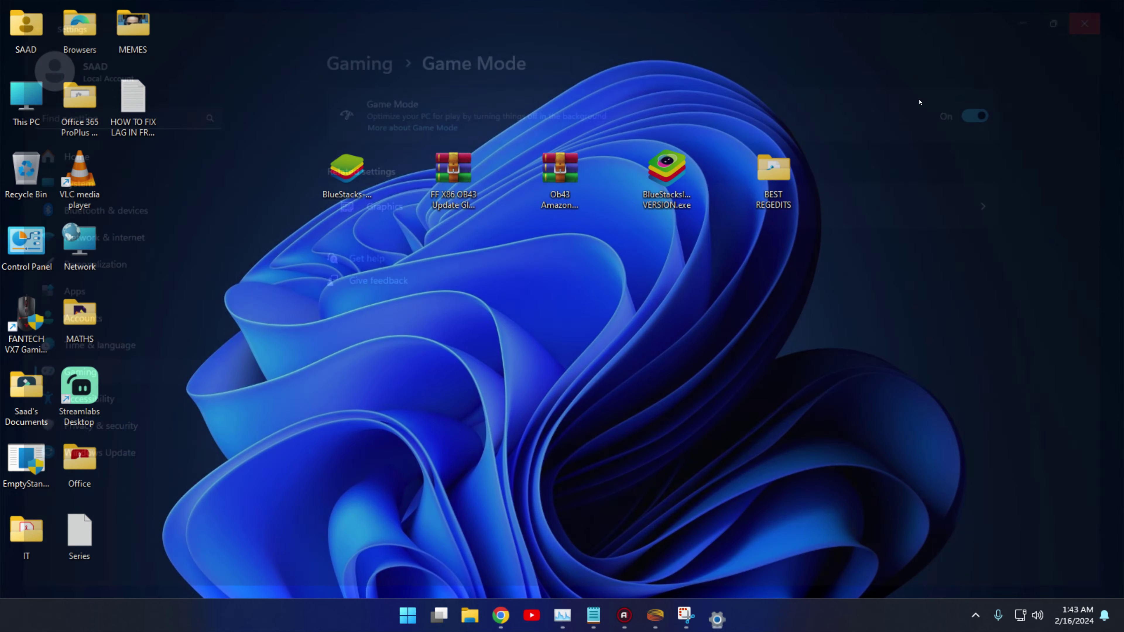
- Refresh the desktop and check step 6 in the lag-fix notes
{"action": "right_click", "coordinate": [628, 24]}
{"action": "left_click", "coordinate": [655, 82]}
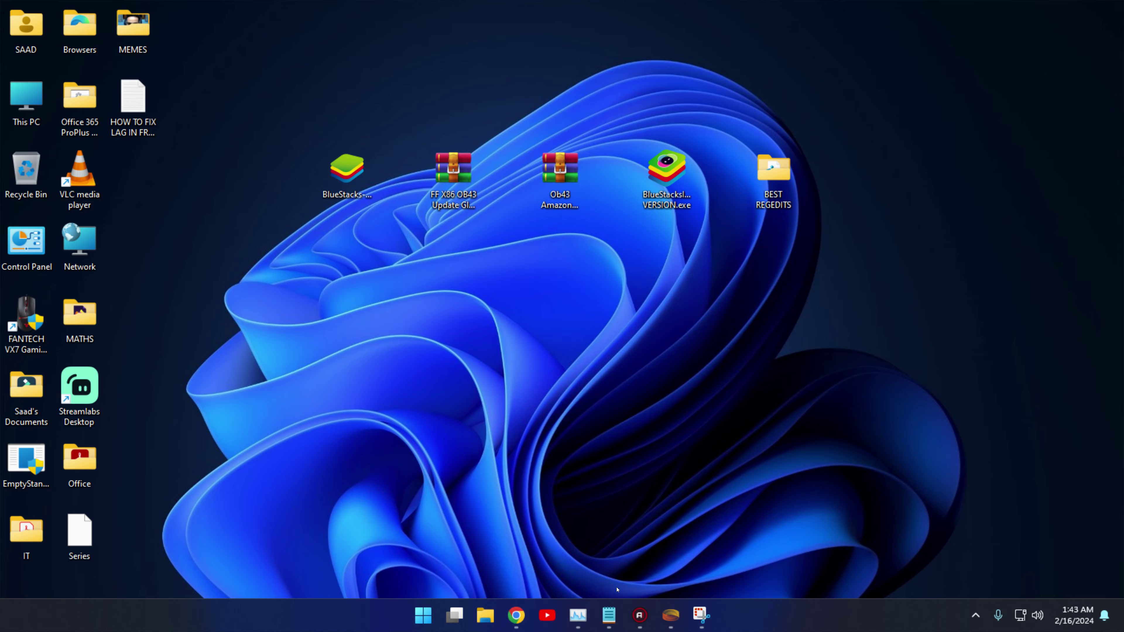
{"action": "left_click", "coordinate": [609, 615]}
{"action": "scroll", "coordinate": [354, 404], "scroll_direction": "down", "scroll_amount": 1}
{"action": "scroll", "coordinate": [354, 405], "scroll_direction": "up", "scroll_amount": 1}
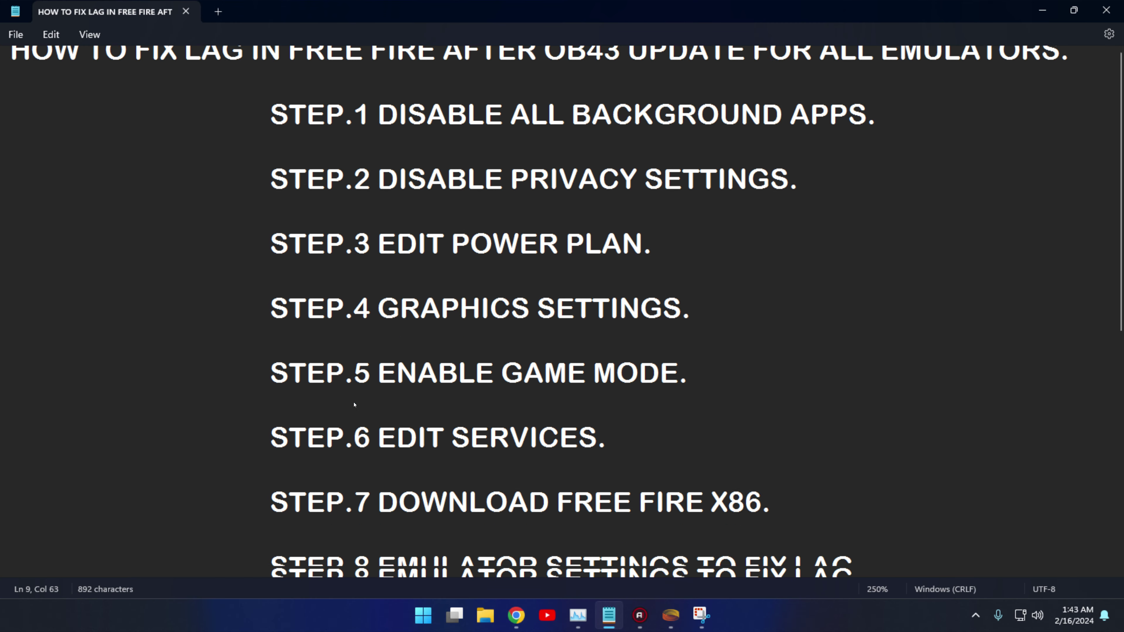
{"action": "scroll", "coordinate": [354, 404], "scroll_direction": "down", "scroll_amount": 1}
{"action": "left_click", "coordinate": [1042, 9]}
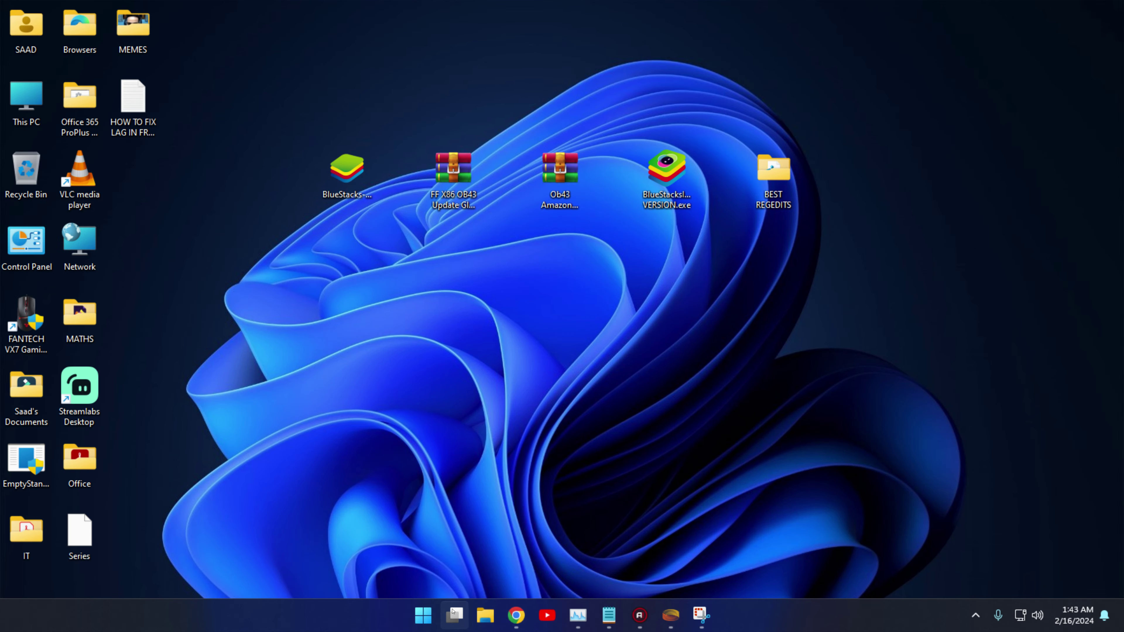
- Search Windows for "services" and open the Services app
{"action": "key", "text": "super"}
{"action": "type", "text": "ser"}
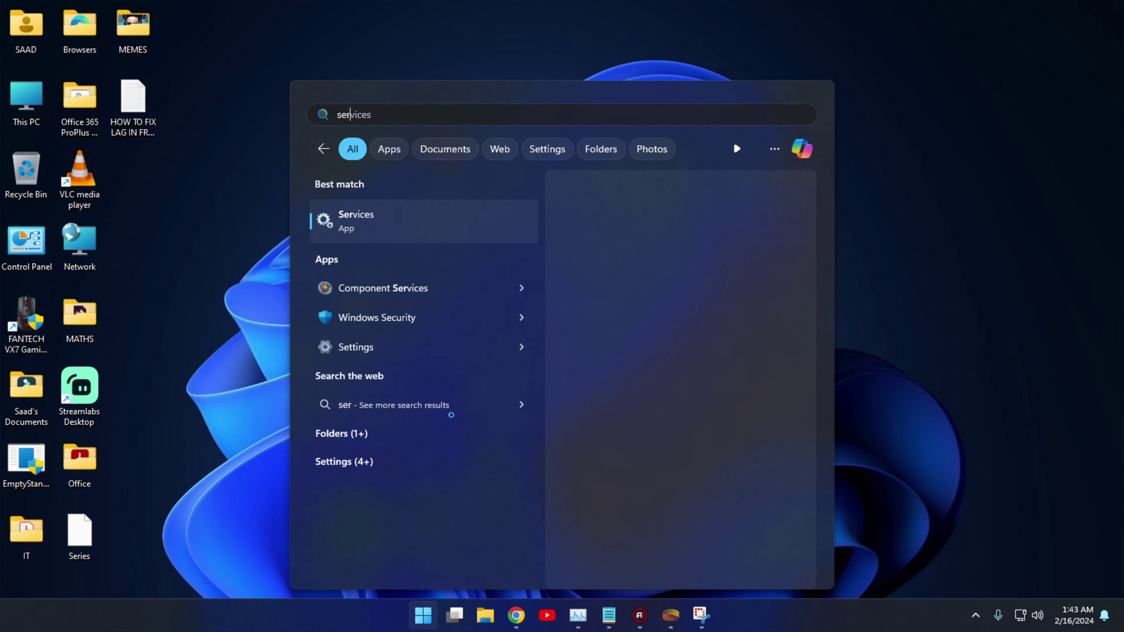
{"action": "type", "text": "vices"}
{"action": "key", "text": "Return"}
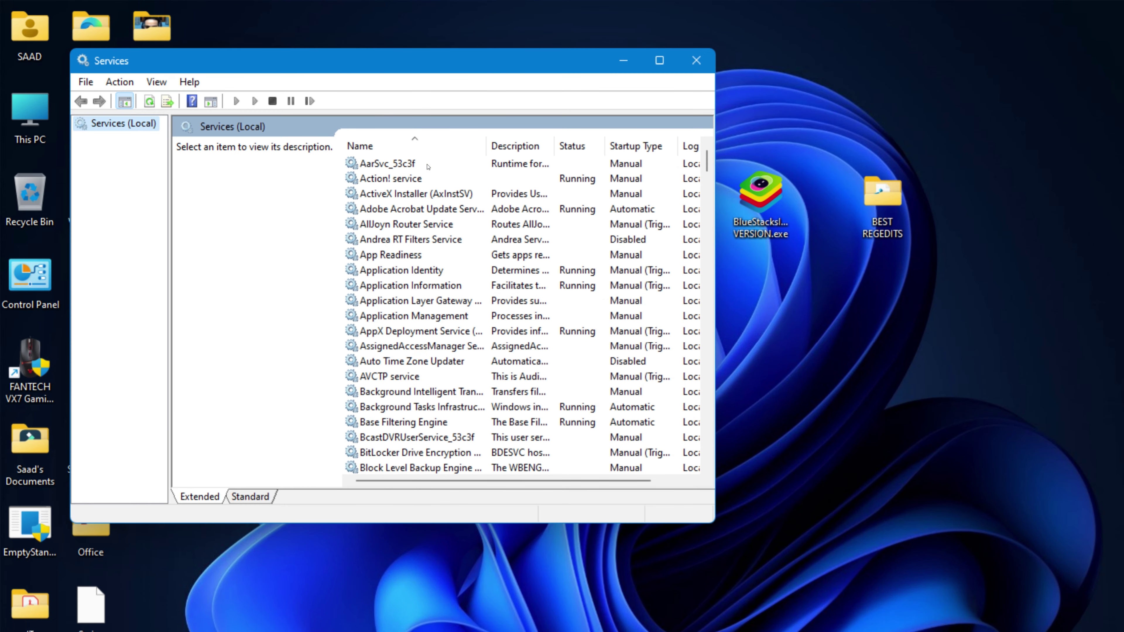
- Find and select the SysMain service in the list of local services
{"action": "left_click", "coordinate": [361, 168]}
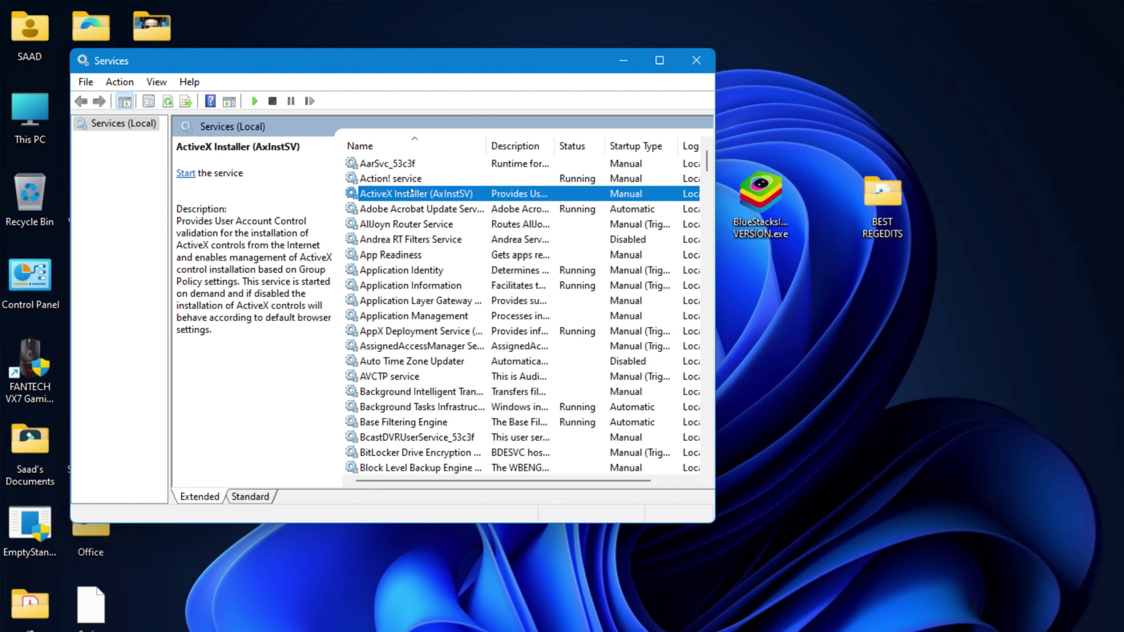
{"action": "key", "text": "s"}
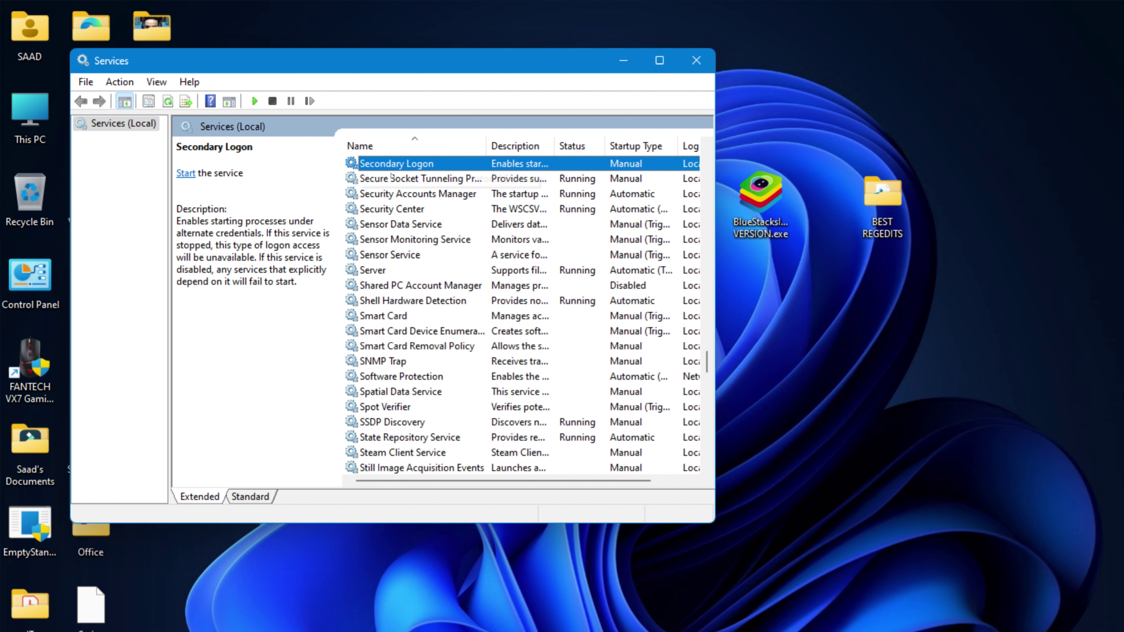
{"action": "scroll", "coordinate": [383, 190], "scroll_direction": "up", "scroll_amount": 3}
{"action": "left_click", "coordinate": [384, 193]}
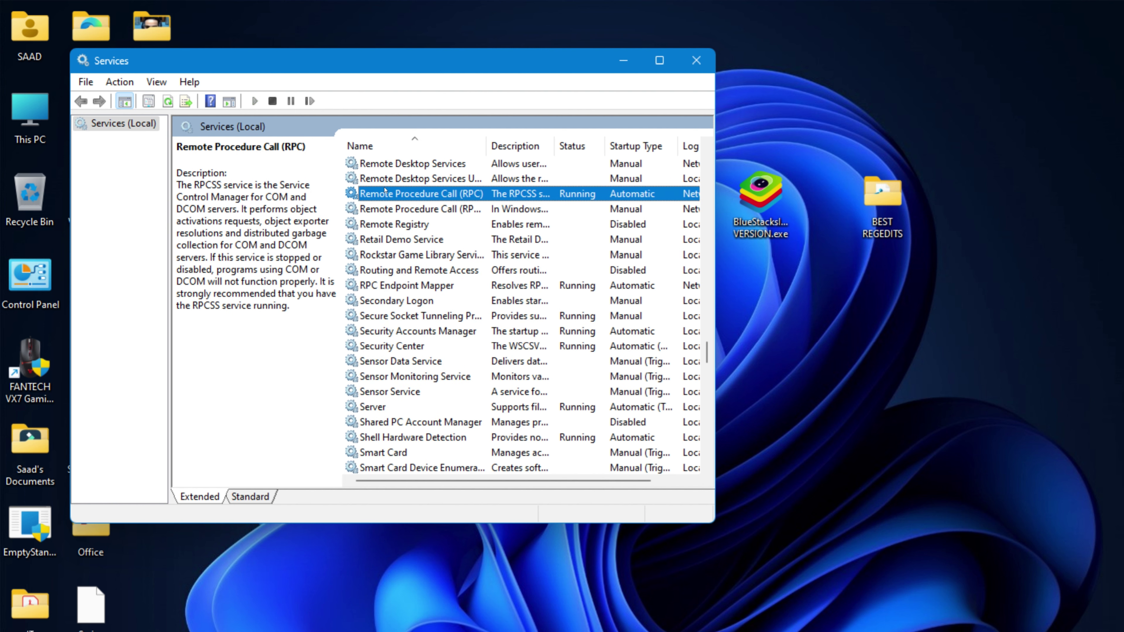
{"action": "key", "text": "s"}
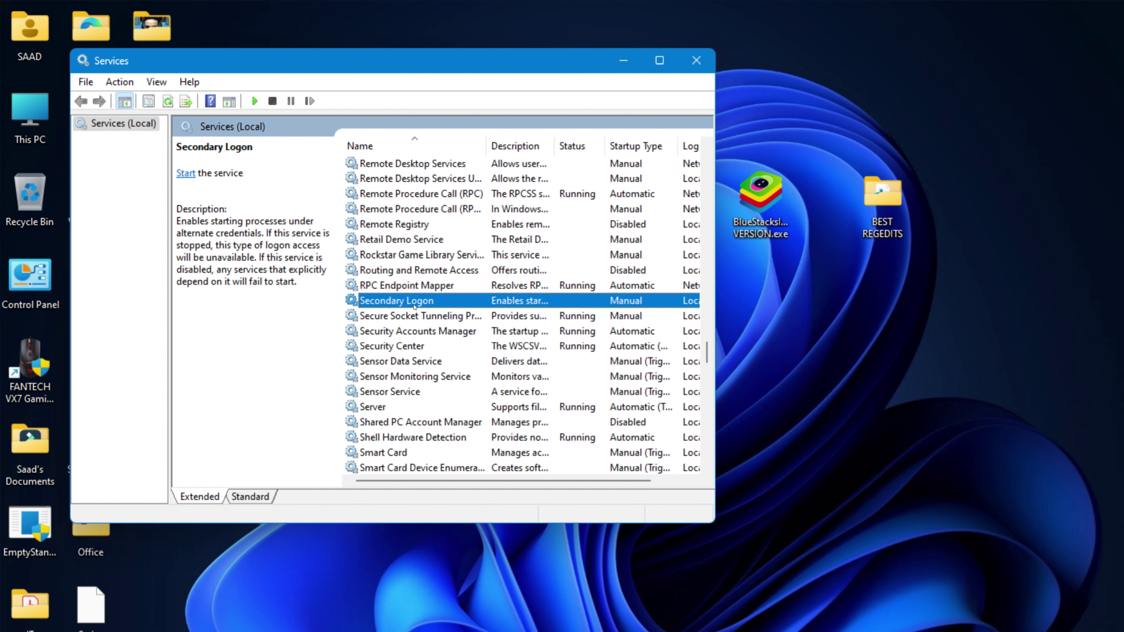
{"action": "left_click", "coordinate": [396, 395]}
{"action": "key", "text": "Down"}
{"action": "key", "text": "Down"}
{"action": "key", "text": "Down"}
{"action": "key", "text": "Down"}
{"action": "key", "text": "Down"}
{"action": "key", "text": "Down"}
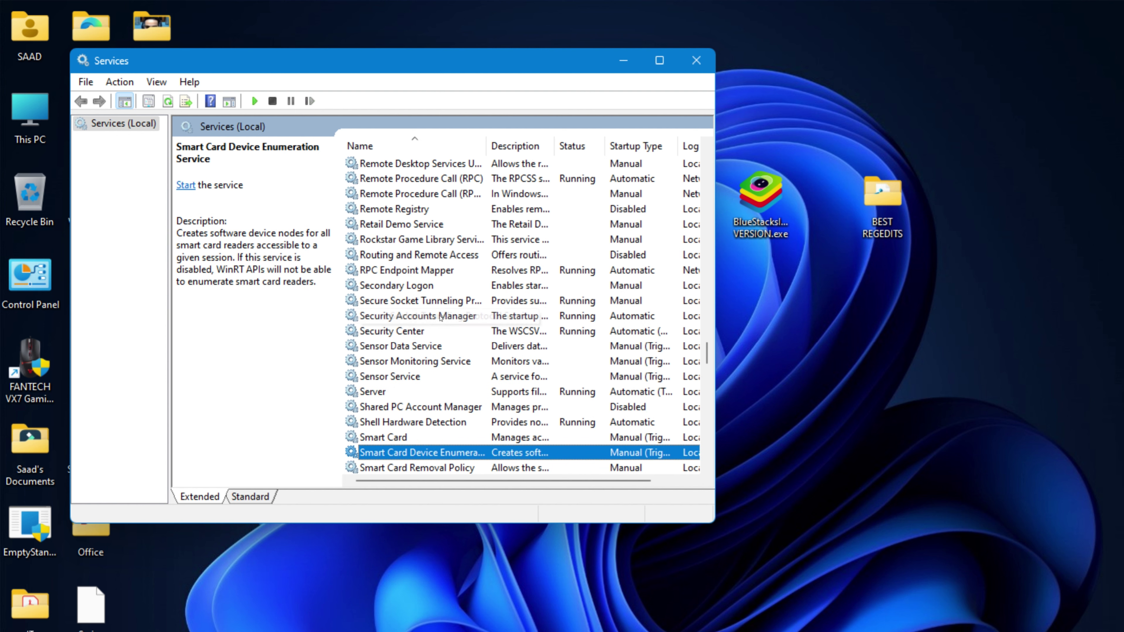
{"action": "key", "text": "Down"}
{"action": "key", "text": "Down"}
{"action": "key", "text": "Down"}
{"action": "key", "text": "Down"}
{"action": "key", "text": "Down"}
{"action": "key", "text": "Down"}
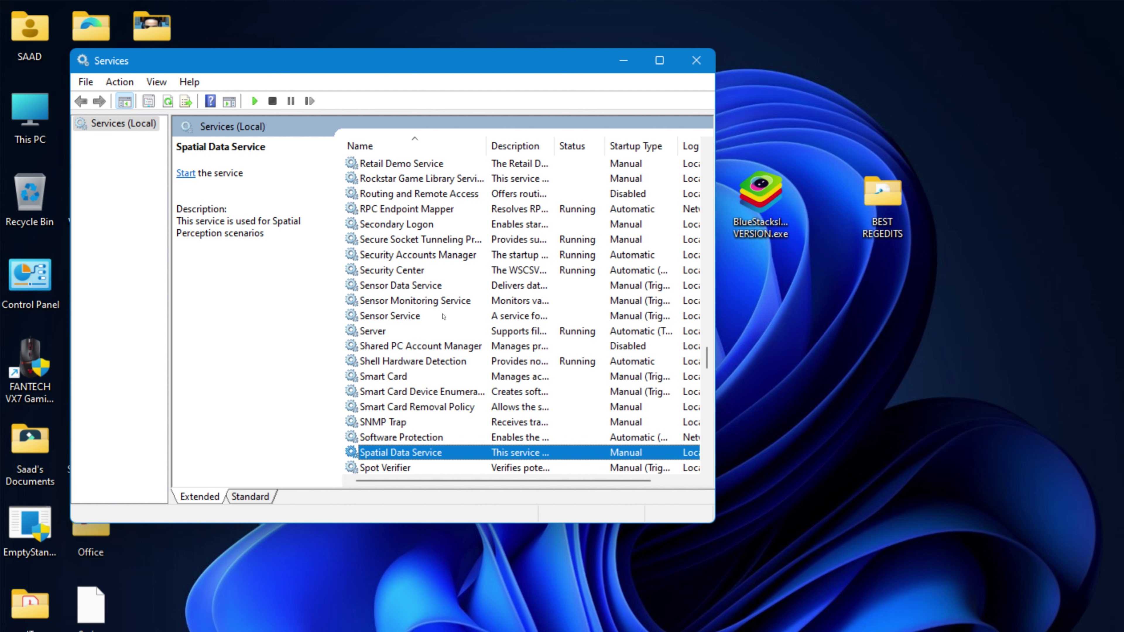
{"action": "key", "text": "Down"}
{"action": "key", "text": "Down"}
{"action": "key", "text": "Down"}
{"action": "key", "text": "Down"}
{"action": "key", "text": "Down"}
{"action": "key", "text": "Down"}
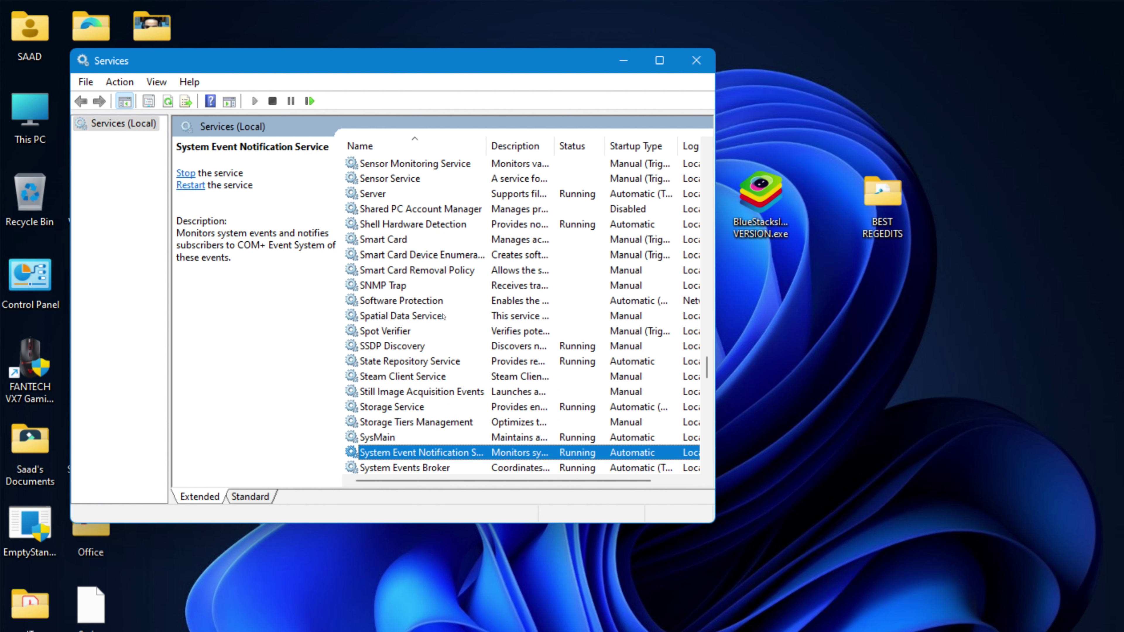
{"action": "key", "text": "Up"}
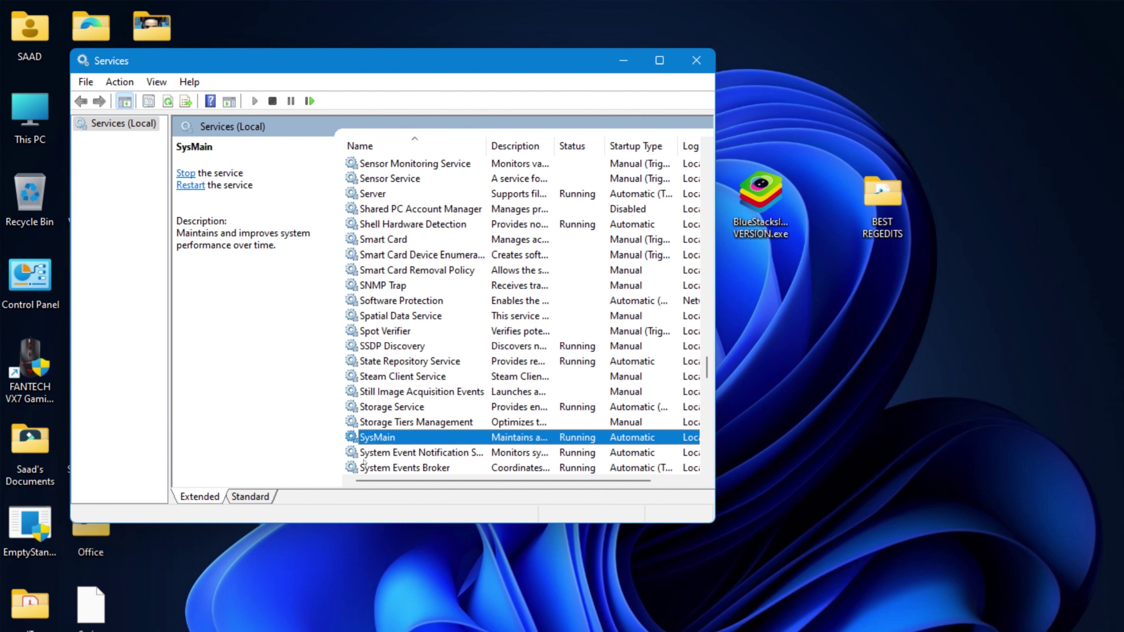
- Set the SysMain service's startup type to Disabled, stop the service and apply the changes
{"action": "right_click", "coordinate": [388, 440]}
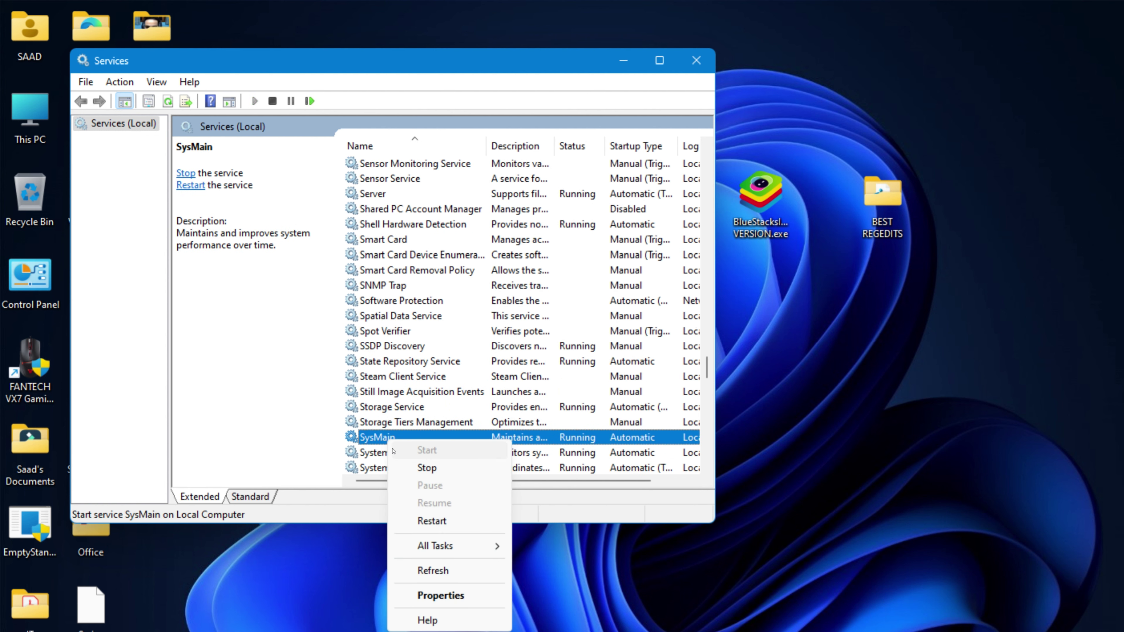
{"action": "left_click", "coordinate": [439, 596]}
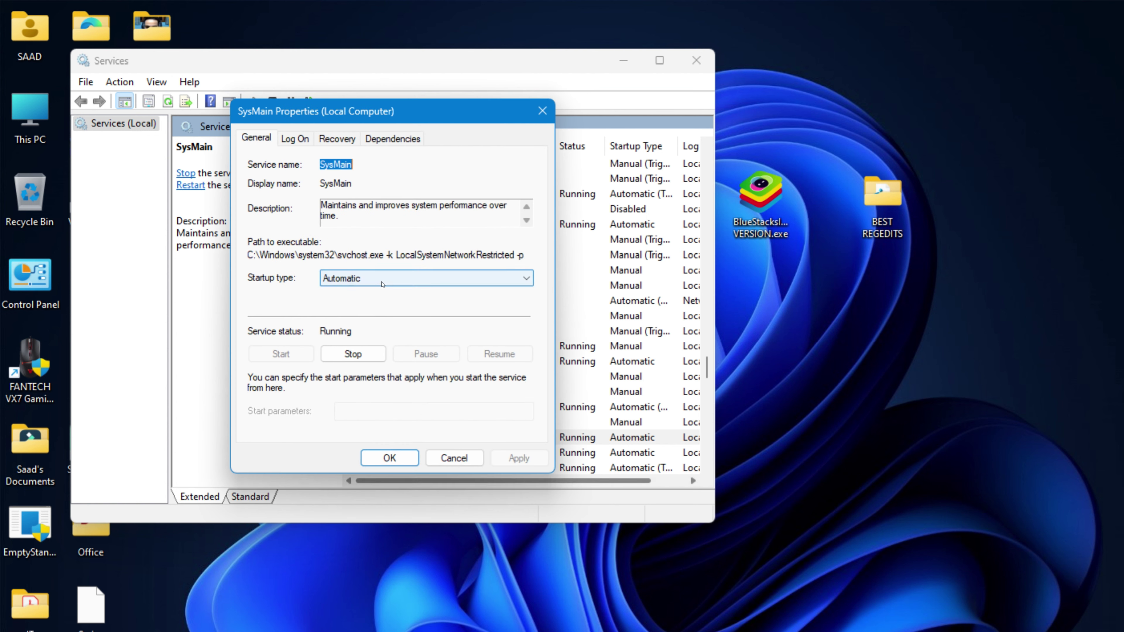
{"action": "left_click", "coordinate": [383, 283]}
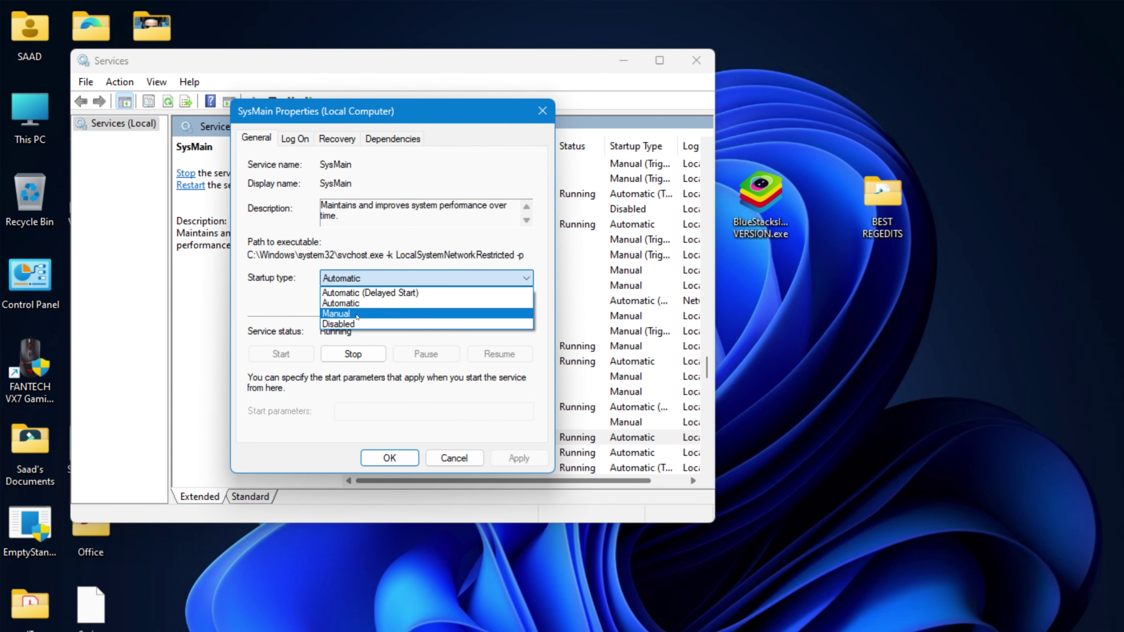
{"action": "left_click", "coordinate": [352, 325]}
{"action": "left_click", "coordinate": [353, 354]}
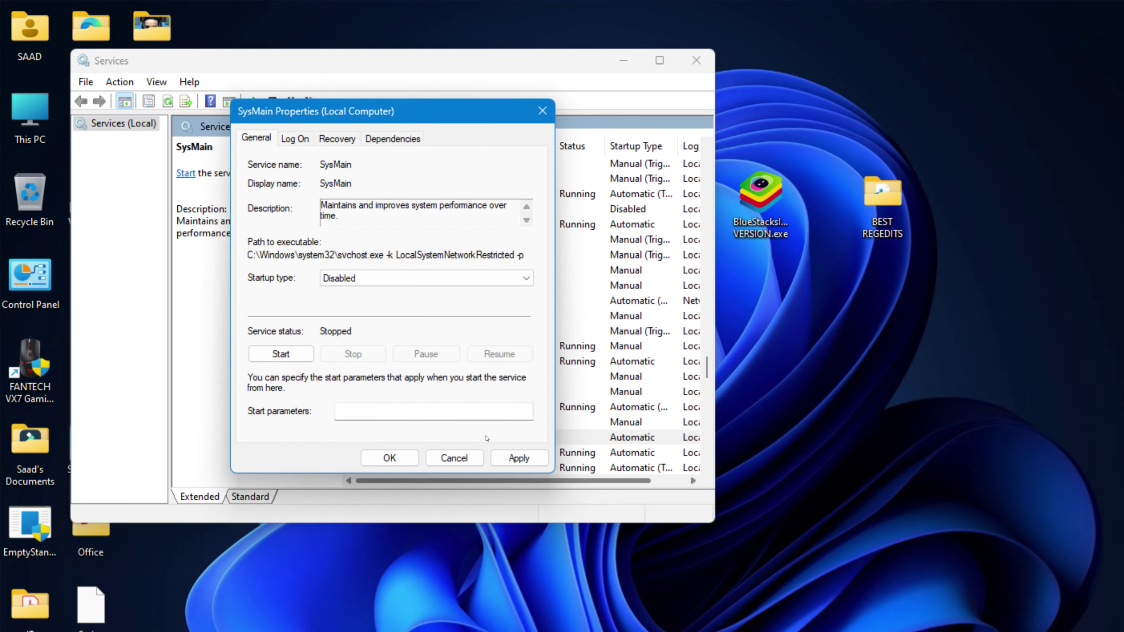
{"action": "left_click", "coordinate": [530, 456]}
{"action": "left_click", "coordinate": [390, 457]}
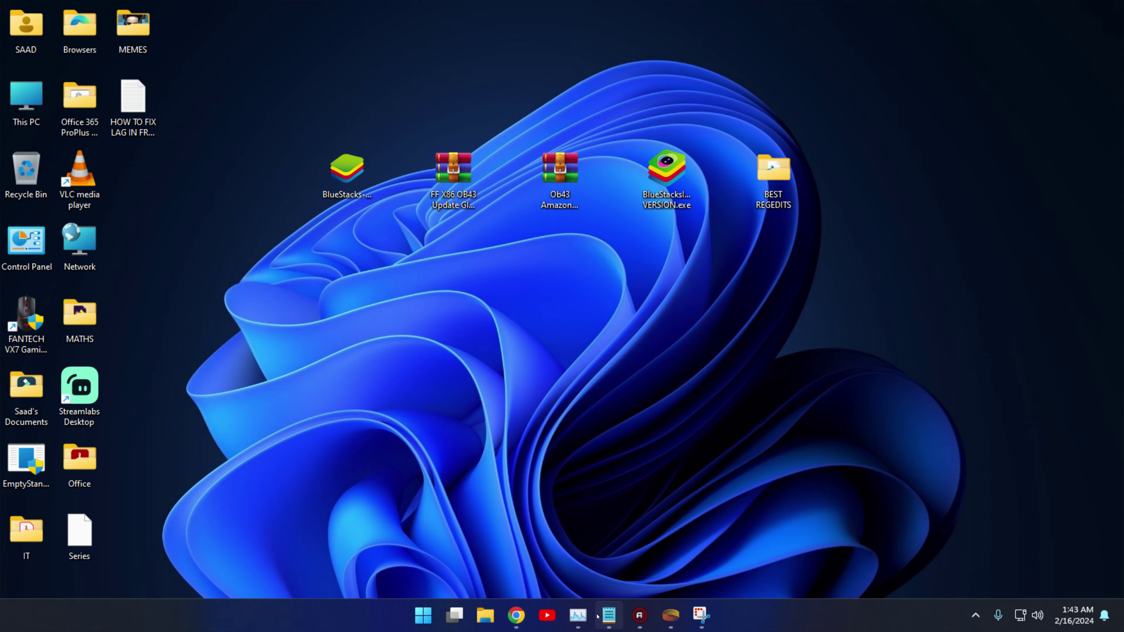
- Check the Free Fire X86 download step in the lag-fix notes and point out the Amazon and Global OB43 archives on the desktop
{"action": "left_click", "coordinate": [609, 615]}
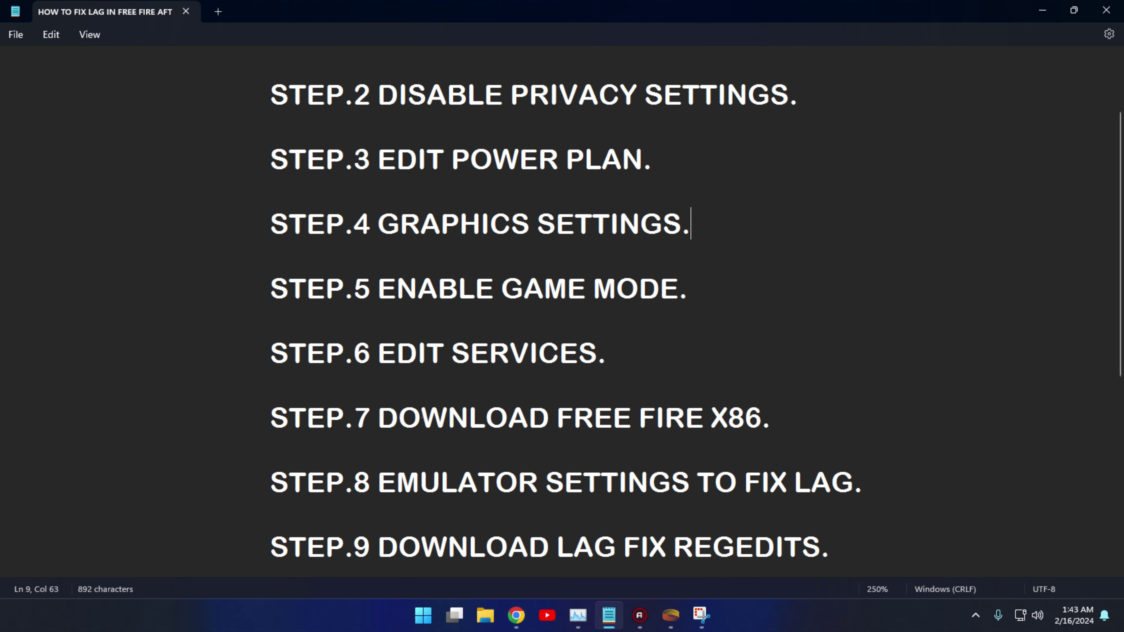
{"action": "left_click", "coordinate": [1042, 9]}
{"action": "mouse_move", "coordinate": [541, 292]}
{"action": "left_mouse_down"}
{"action": "mouse_move", "coordinate": [432, 182]}
{"action": "mouse_move", "coordinate": [532, 285]}
{"action": "left_mouse_up"}
{"action": "left_click", "coordinate": [559, 175]}
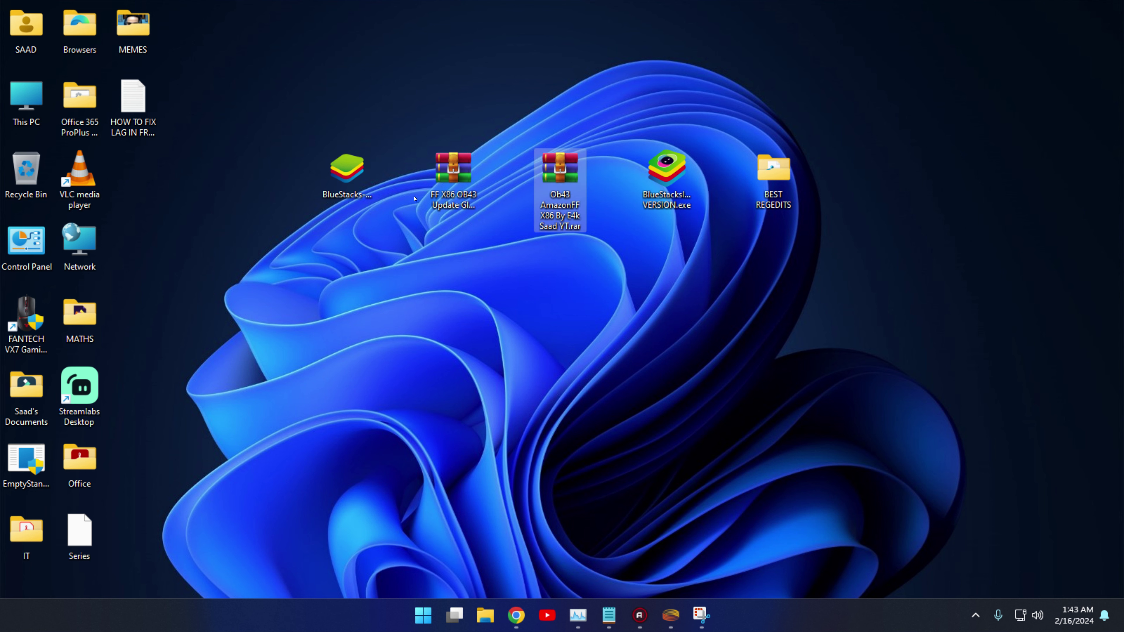
{"action": "left_click", "coordinate": [453, 175]}
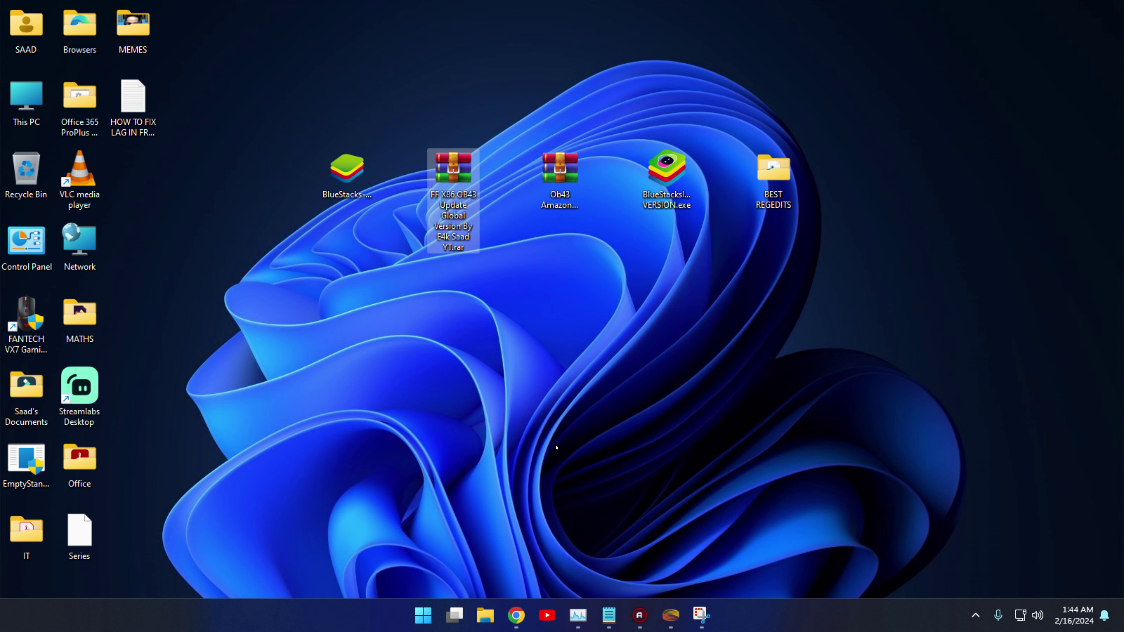
- Switch to Chrome, open the Free Fire X86 Global download link daniblogs.com/BF/977107fh and continue to its unlock page
{"action": "left_click", "coordinate": [518, 615]}
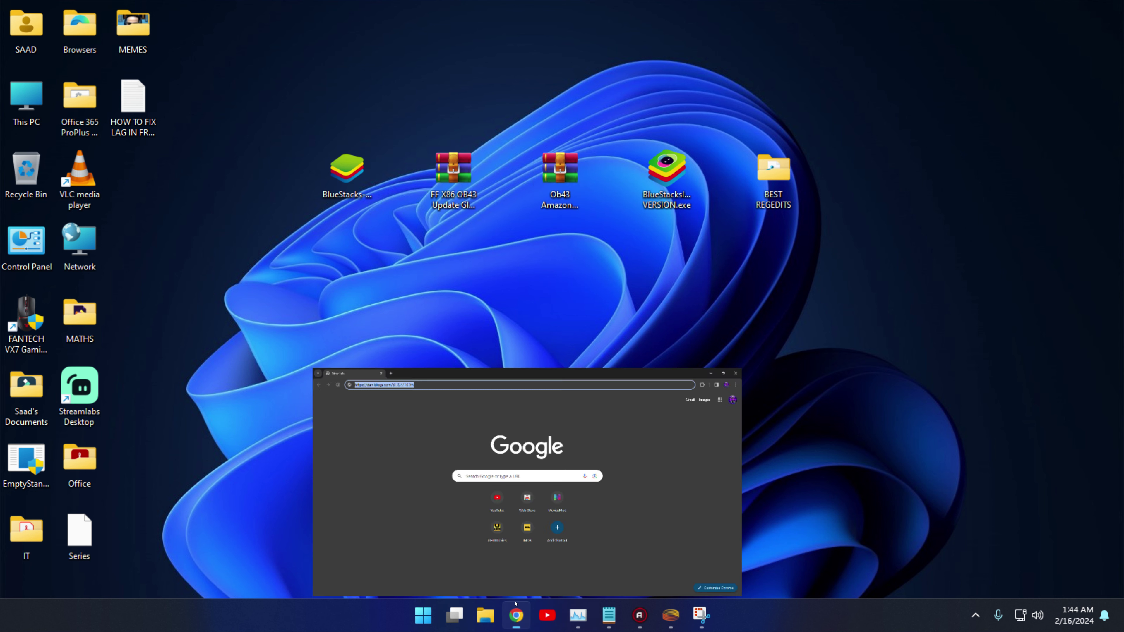
{"action": "left_click", "coordinate": [296, 42]}
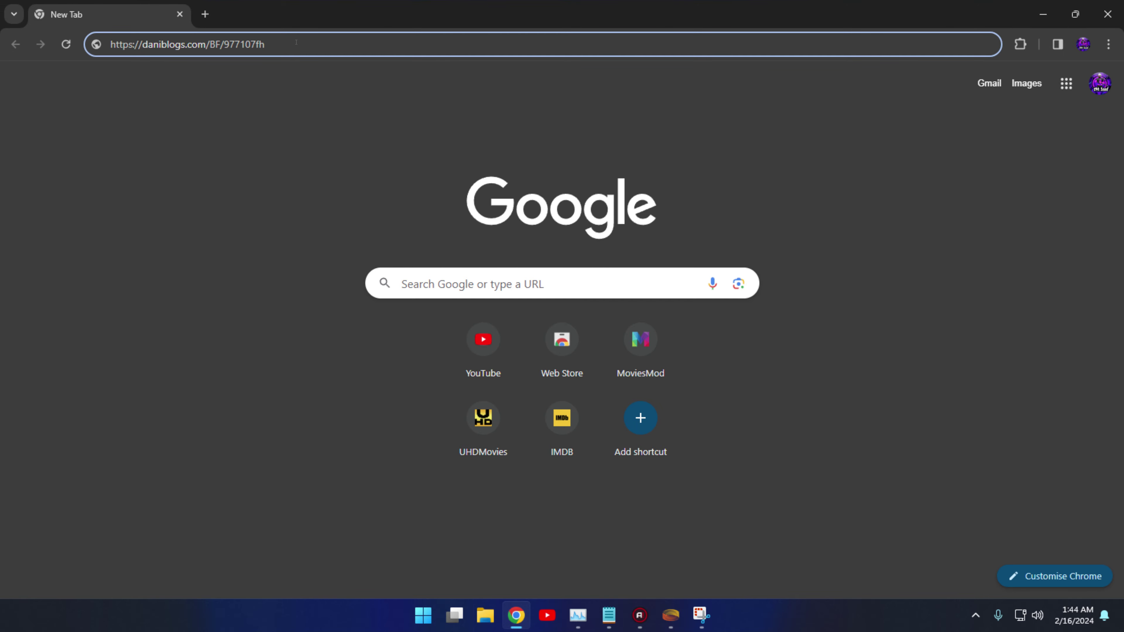
{"action": "key", "text": "Return"}
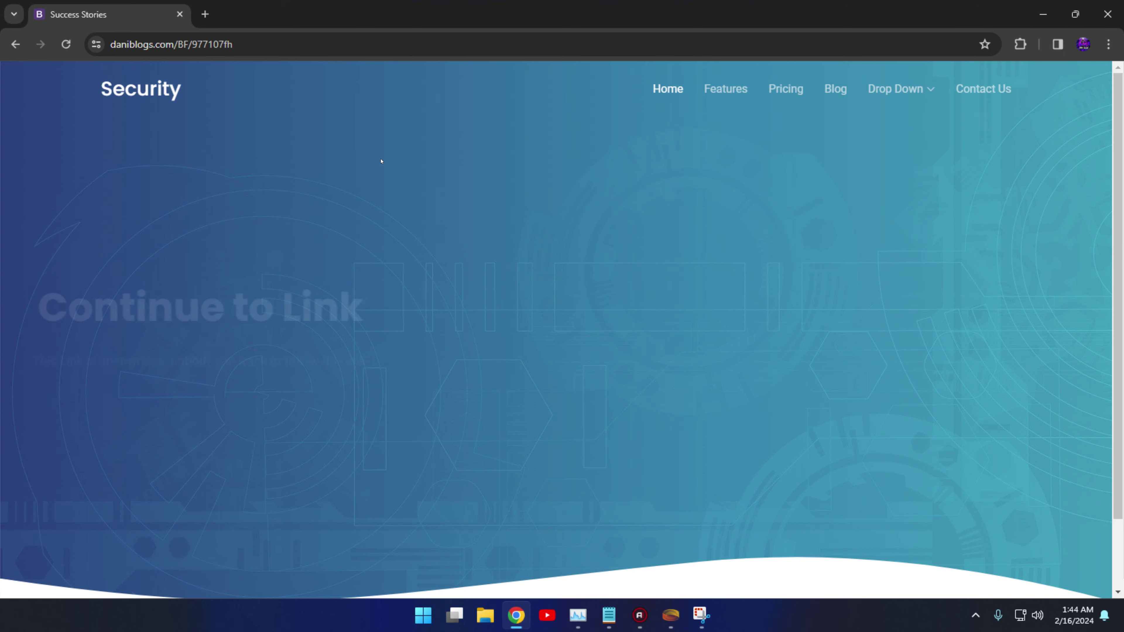
{"action": "left_click", "coordinate": [320, 219]}
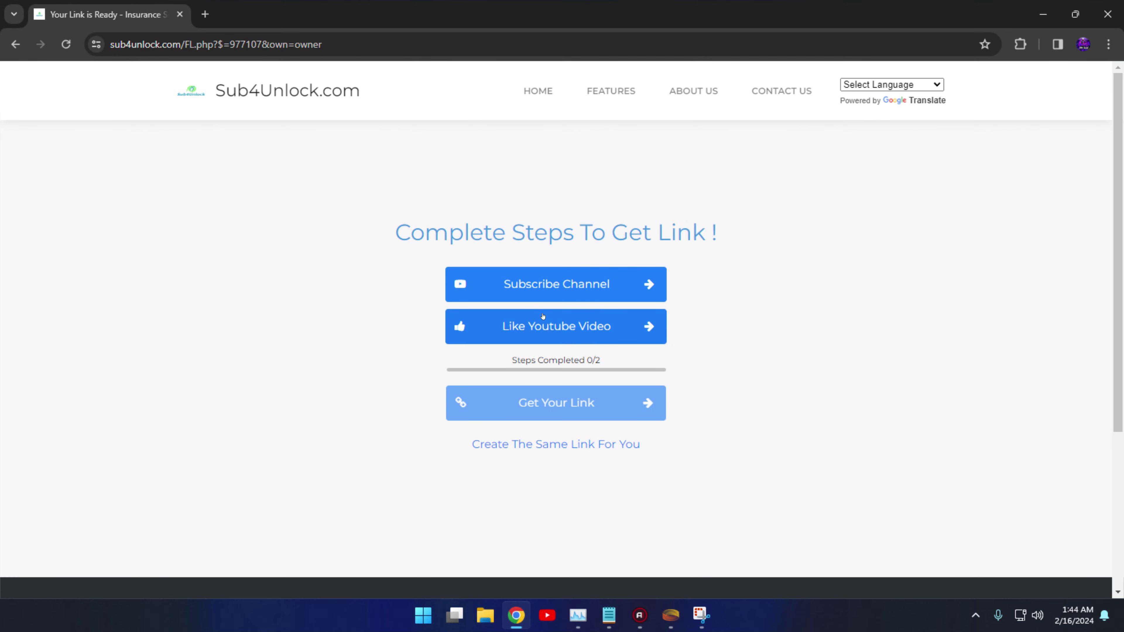
- Complete the Subscribe Channel and Like Youtube Video unlock steps, closing each opened YouTube page
{"action": "left_click", "coordinate": [547, 284]}
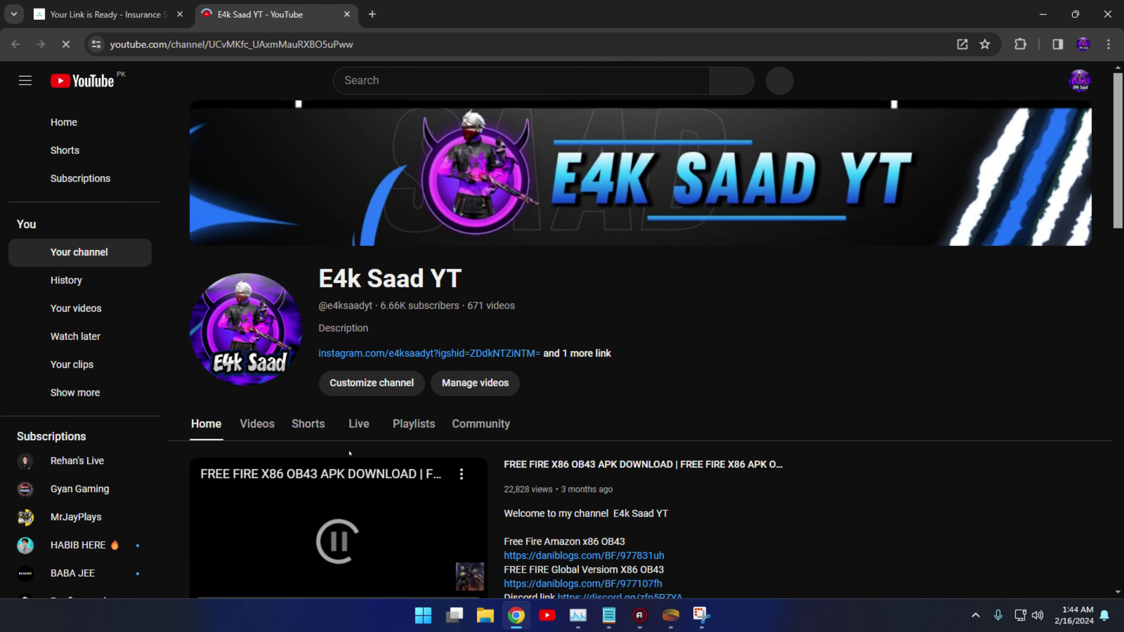
{"action": "left_click", "coordinate": [347, 14]}
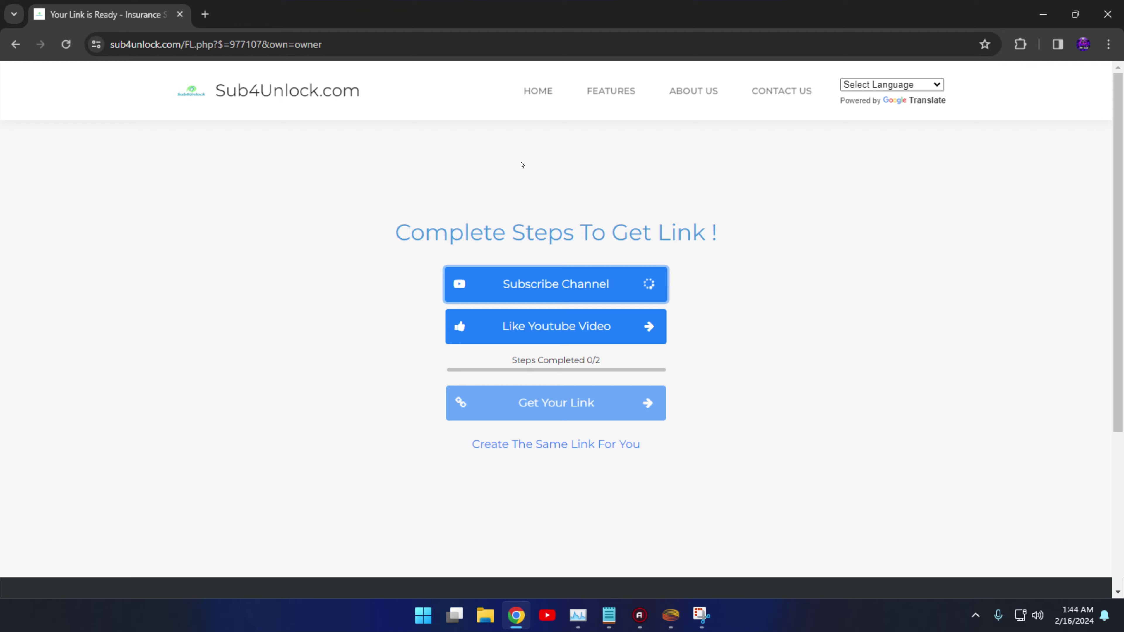
{"action": "left_click", "coordinate": [544, 326]}
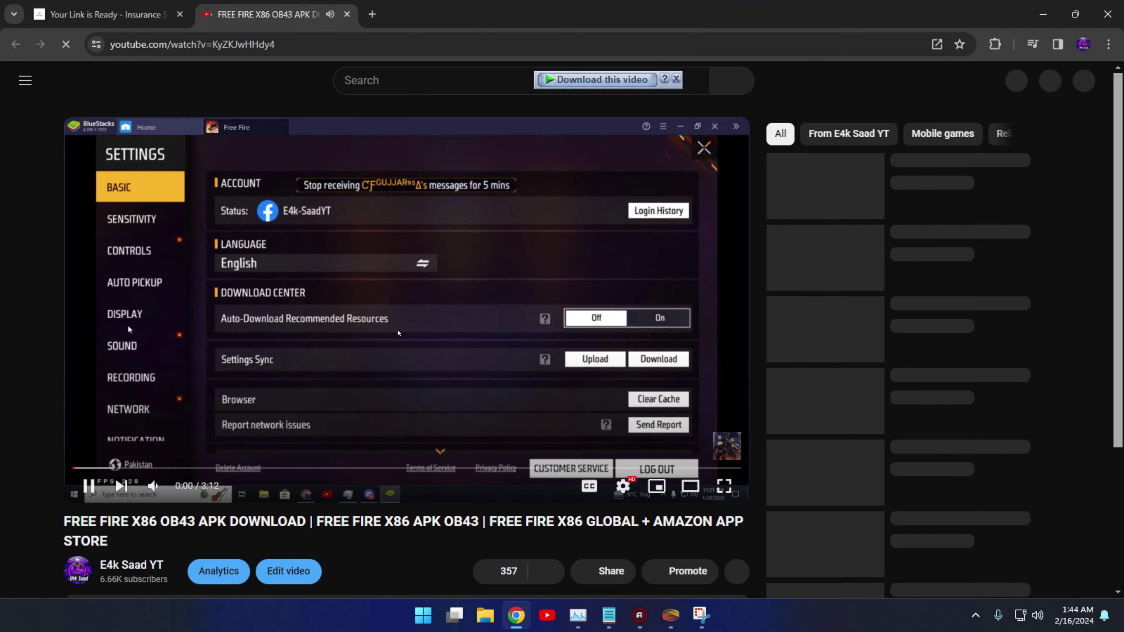
{"action": "left_click", "coordinate": [434, 396]}
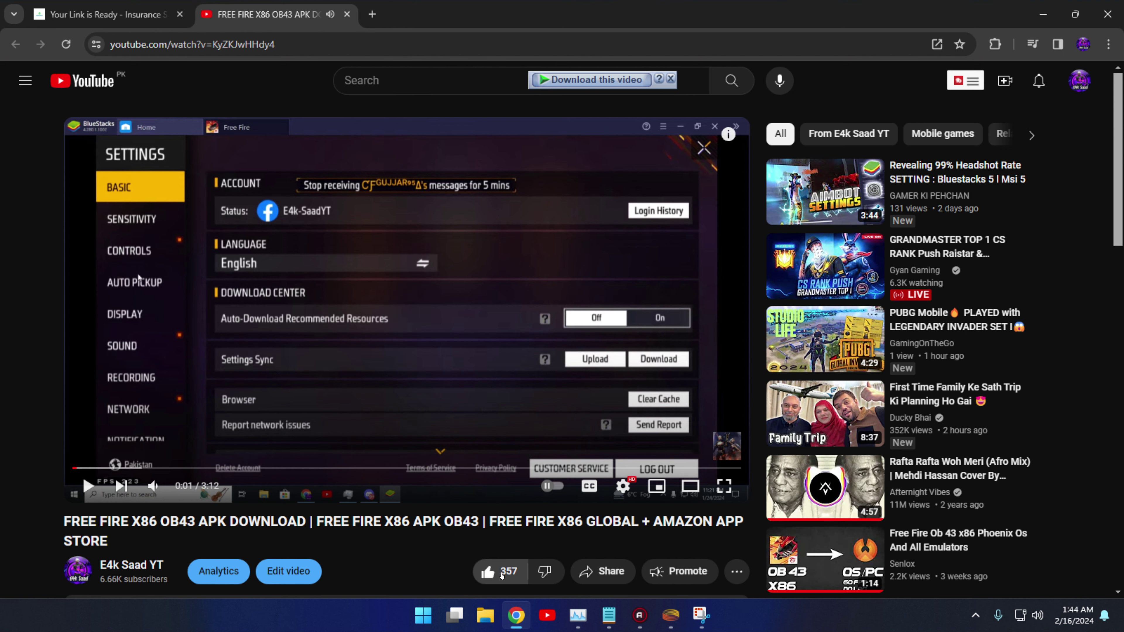
{"action": "left_click", "coordinate": [490, 572]}
{"action": "left_click", "coordinate": [347, 14]}
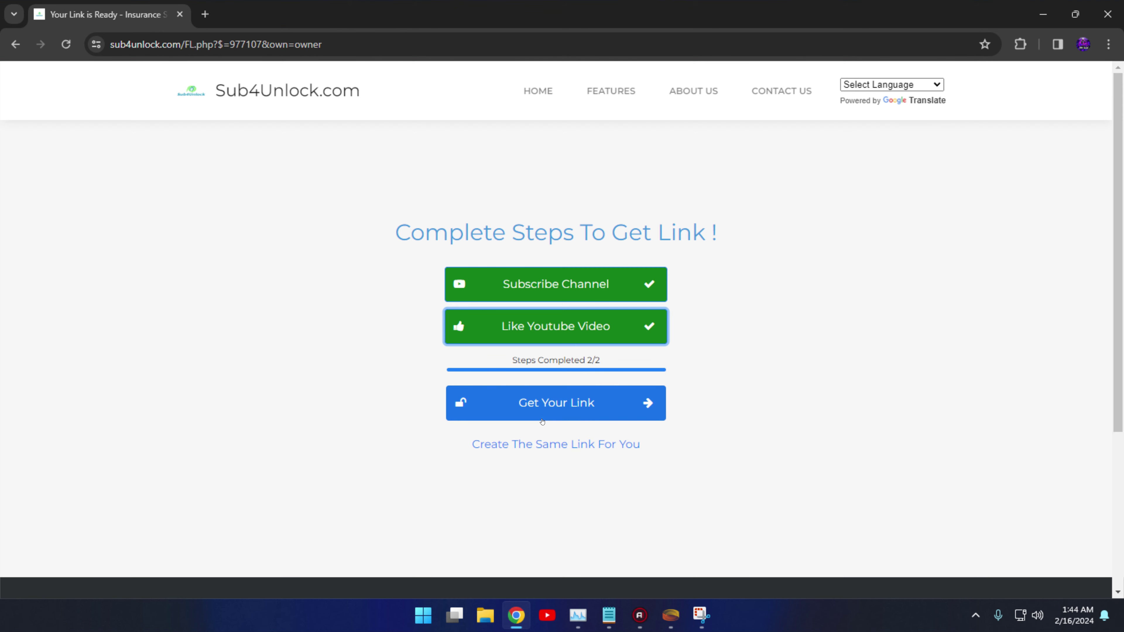
- Get the unlocked link, request the FF X86 OB43 Update Global Version archive from Google Drive, and close the browser
{"action": "left_click", "coordinate": [542, 406]}
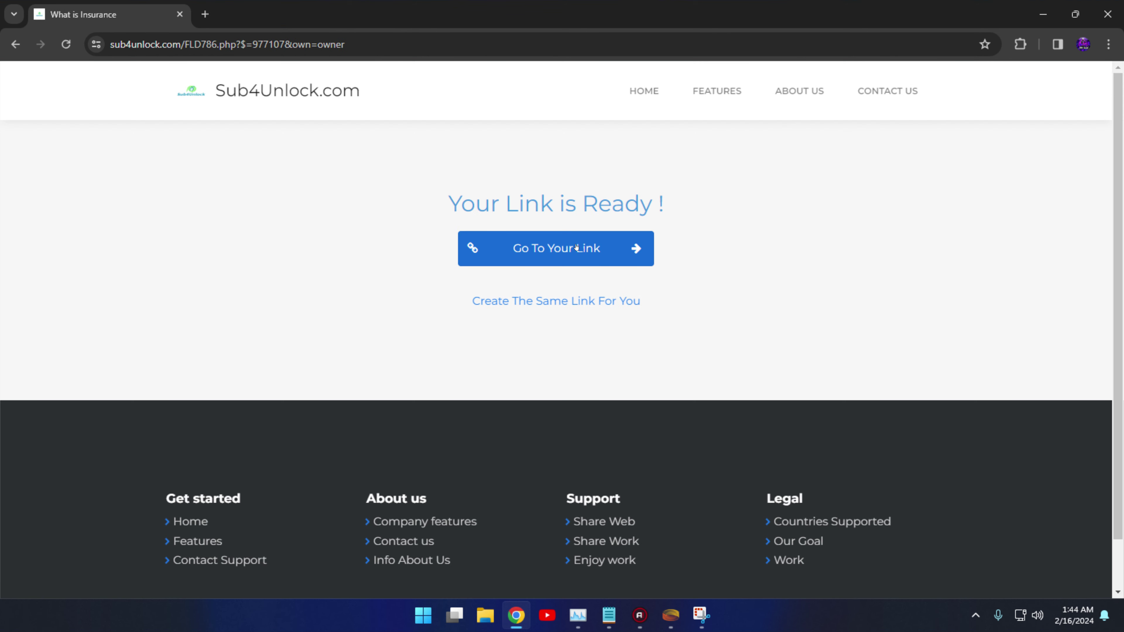
{"action": "left_click", "coordinate": [576, 247]}
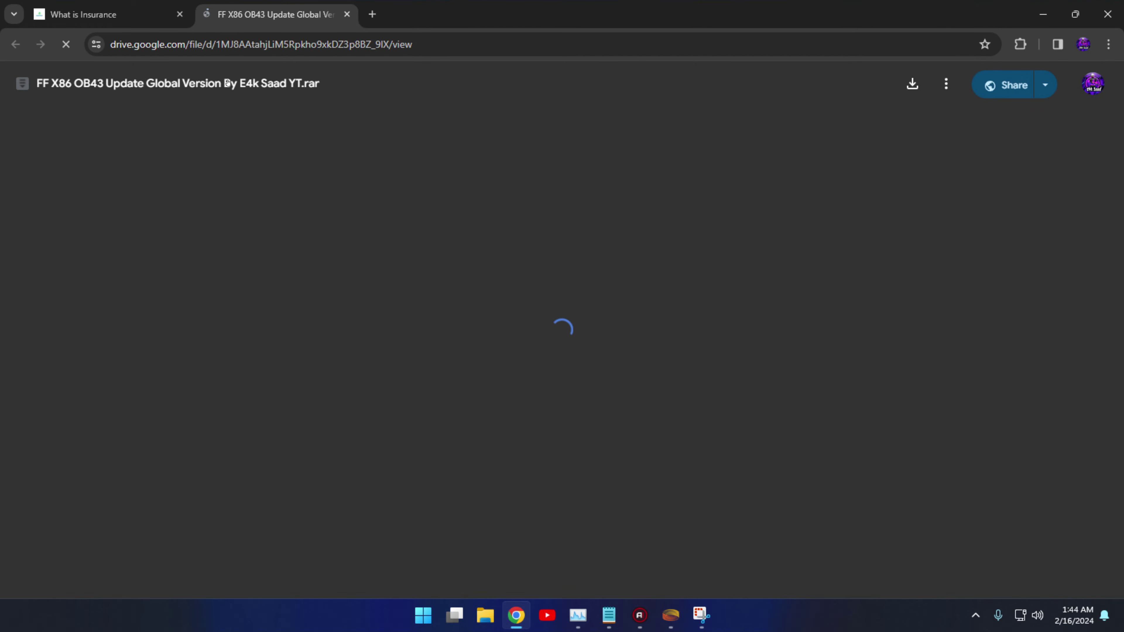
{"action": "left_click", "coordinate": [912, 85]}
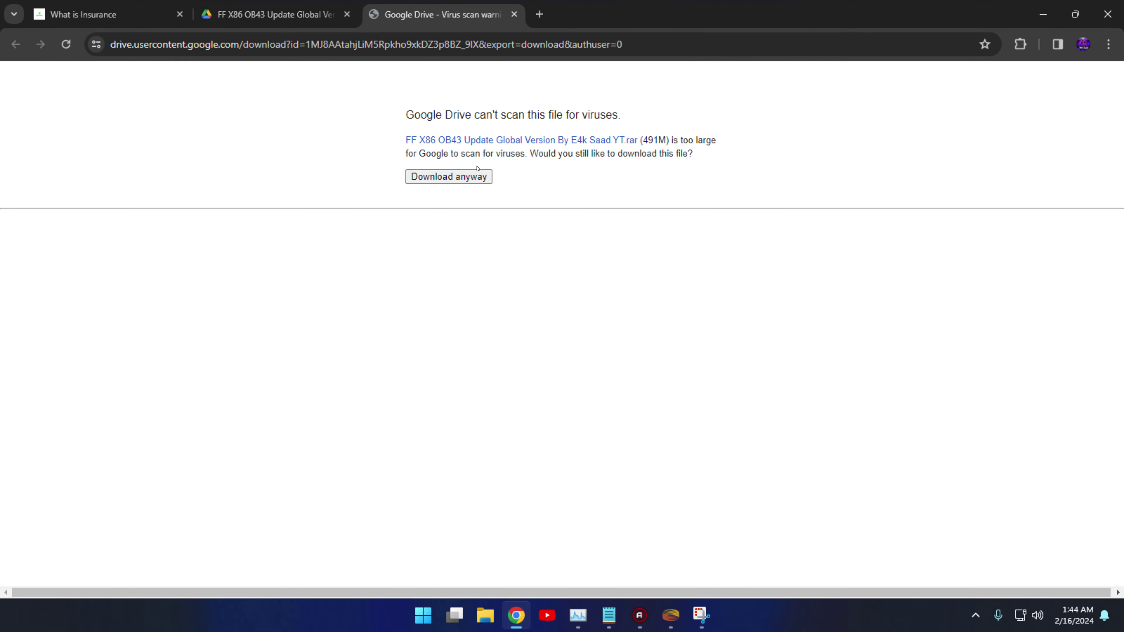
{"action": "left_click", "coordinate": [1122, 2]}
- Check the emulator settings and regedit download steps in the lag-fix notes in Notepad, and minimize the notes
{"action": "left_click", "coordinate": [609, 615]}
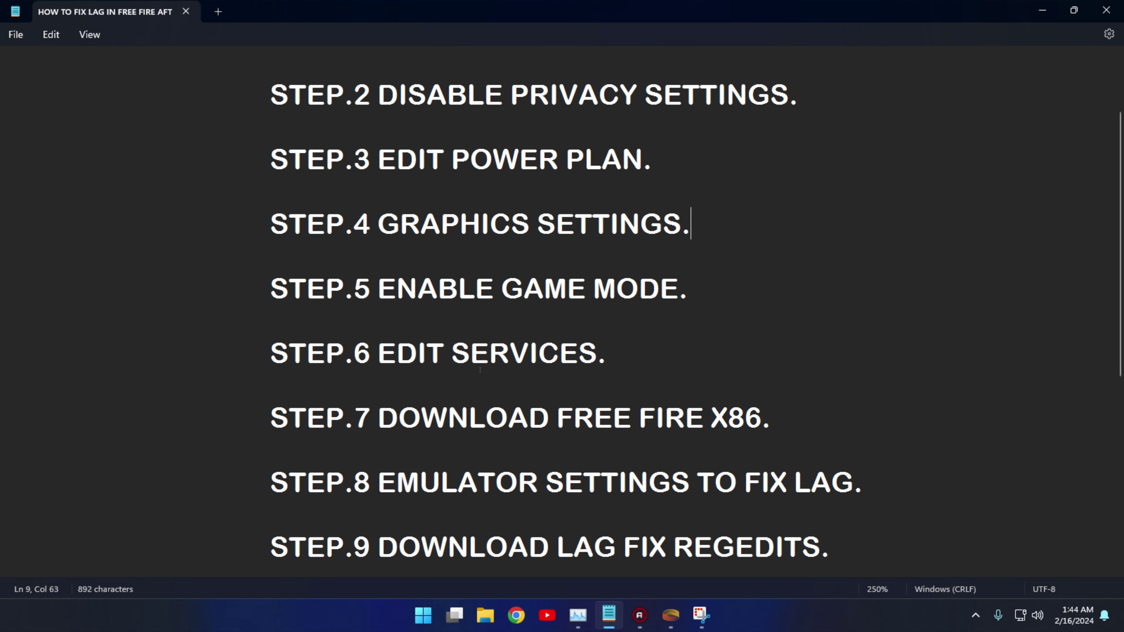
{"action": "scroll", "coordinate": [480, 369], "scroll_direction": "down", "scroll_amount": 2}
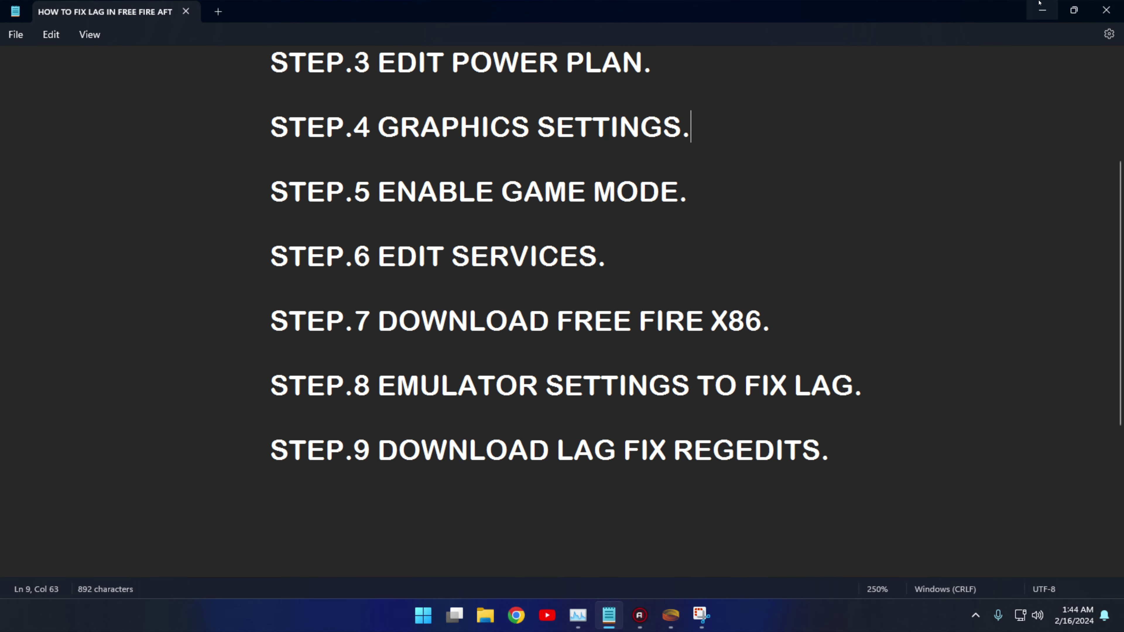
{"action": "left_click", "coordinate": [1042, 10]}
- Open the all-users compatibility settings of the BlueStacks shortcut stored in the documents folder on the desktop
{"action": "double_click", "coordinate": [26, 390]}
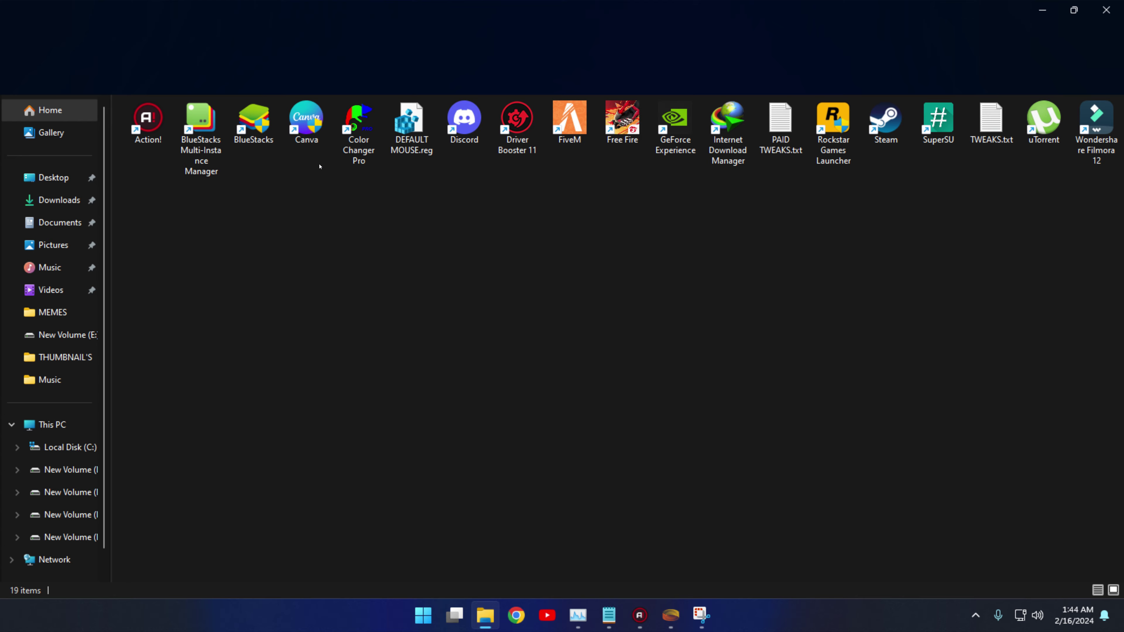
{"action": "left_click", "coordinate": [247, 113]}
{"action": "right_click", "coordinate": [247, 113]}
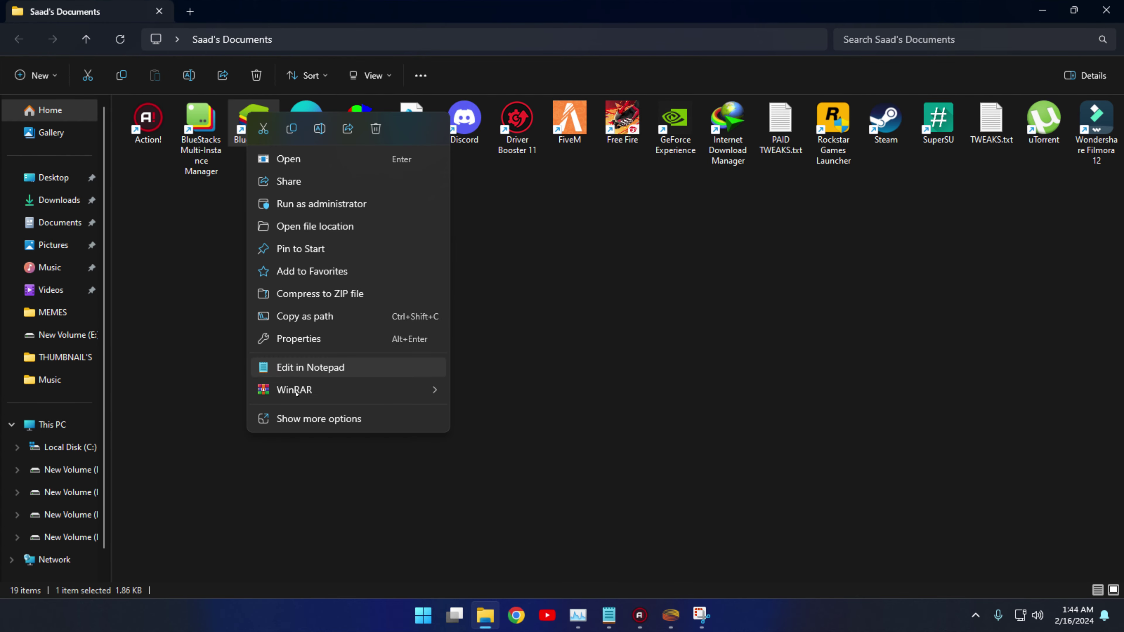
{"action": "left_click", "coordinate": [301, 338]}
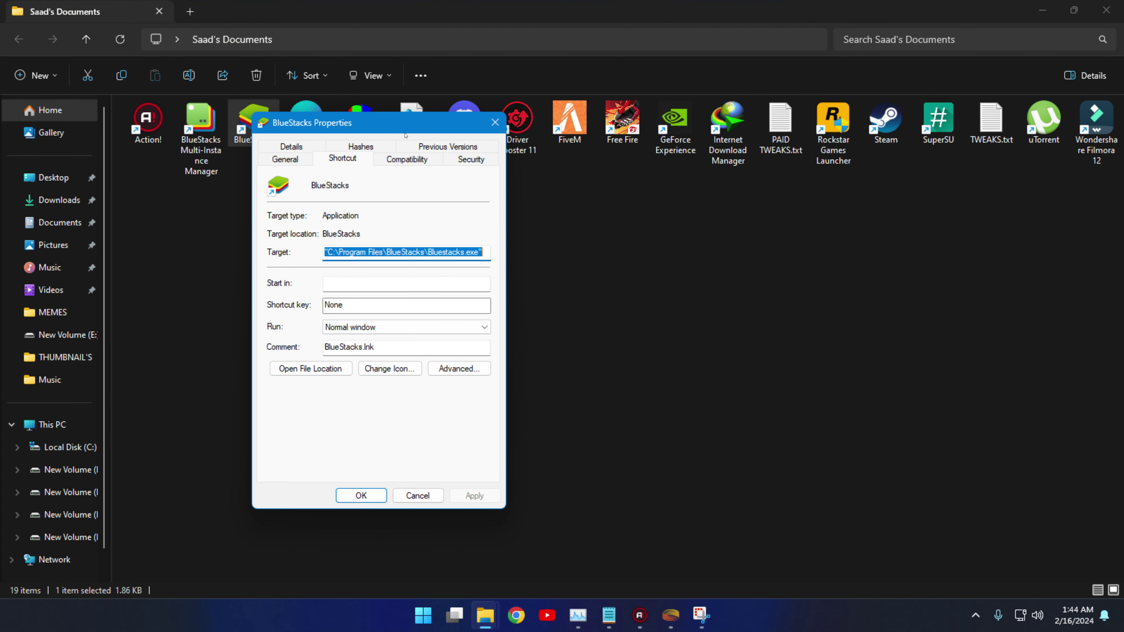
{"action": "left_click_drag", "start_coordinate": [405, 133], "coordinate": [609, 114]}
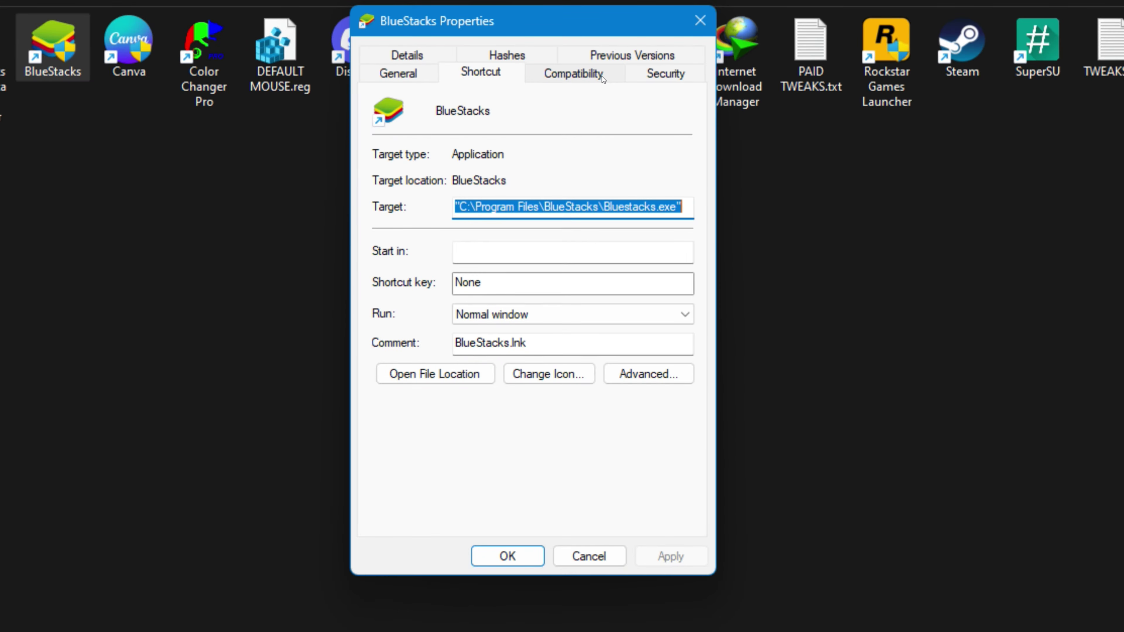
{"action": "left_click", "coordinate": [636, 146]}
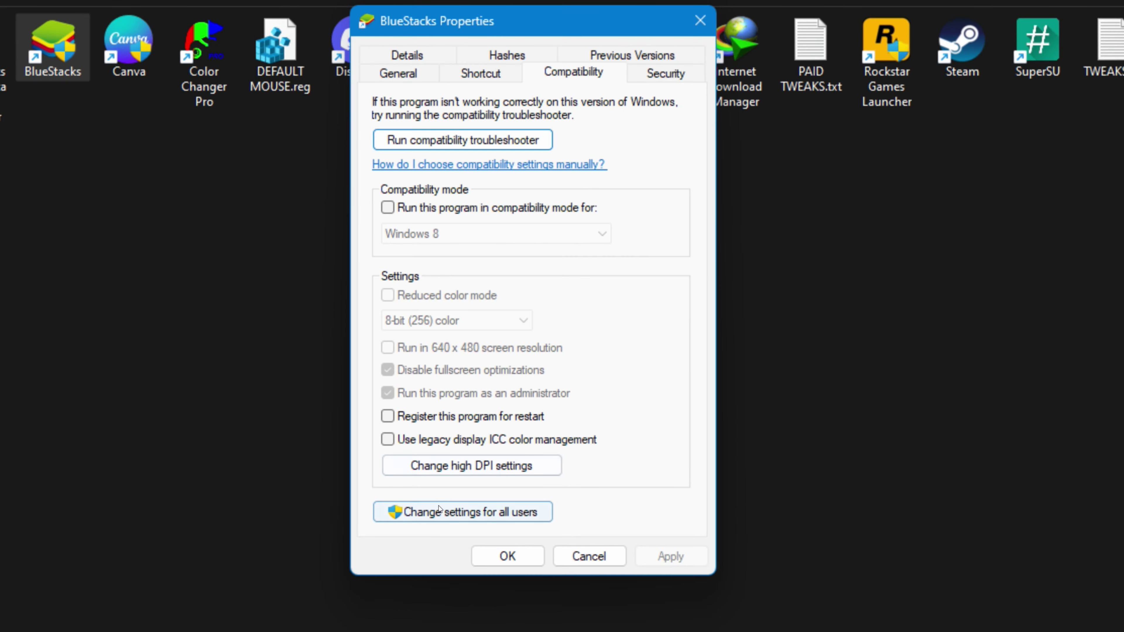
{"action": "left_click", "coordinate": [466, 509]}
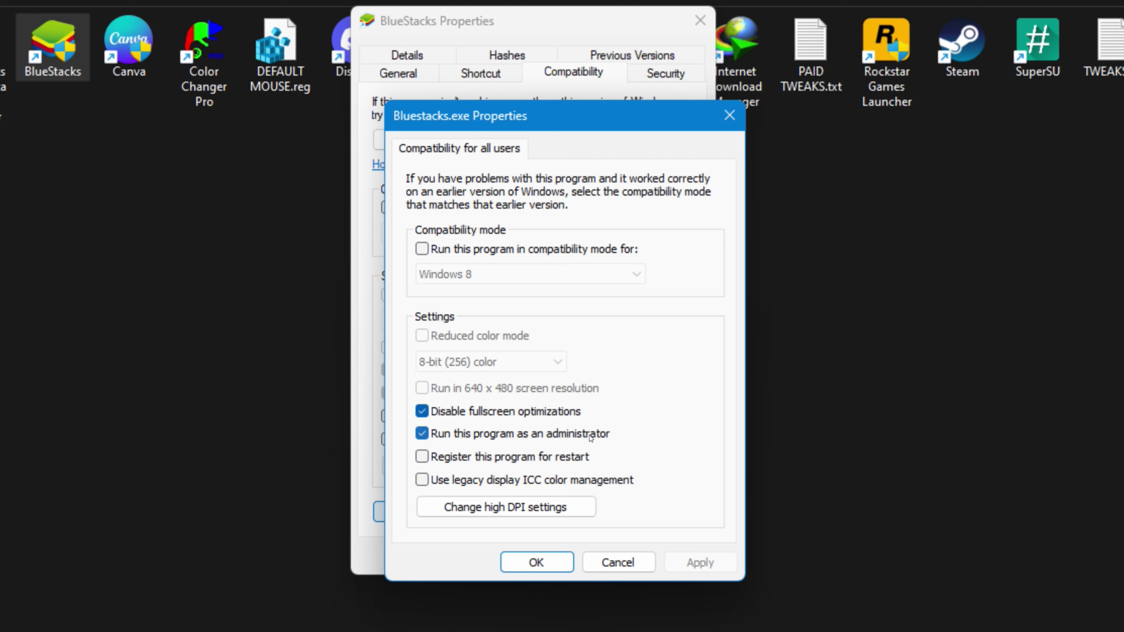
- Review BlueStacks' high DPI options, keep the scaling override at System (Enhanced), and confirm all its property dialogs
{"action": "left_click", "coordinate": [554, 507]}
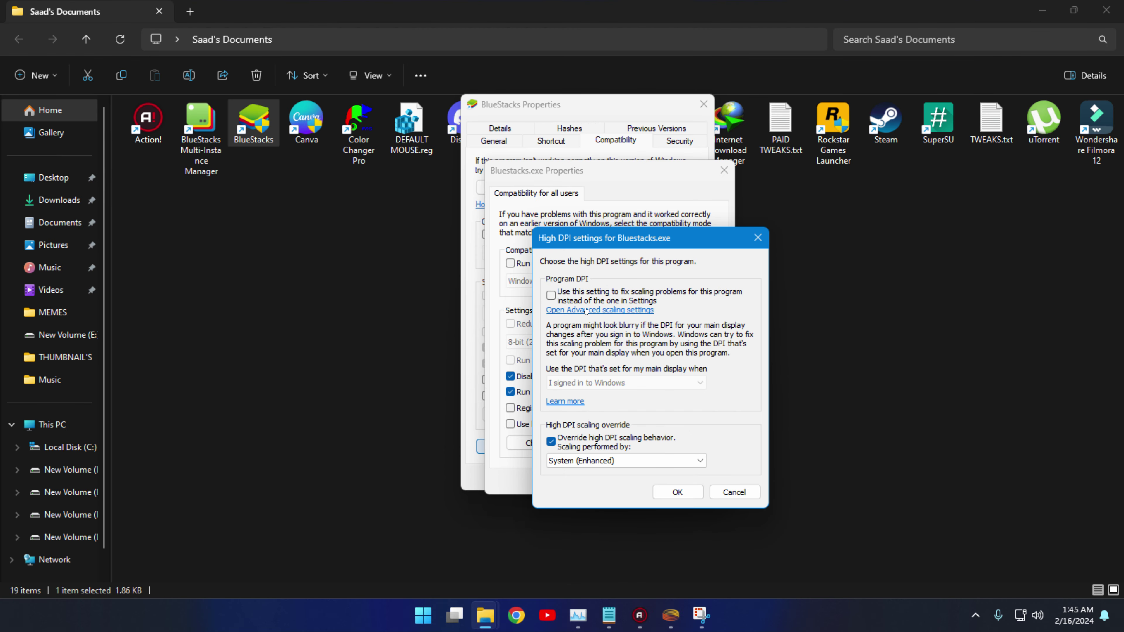
{"action": "left_click", "coordinate": [586, 311]}
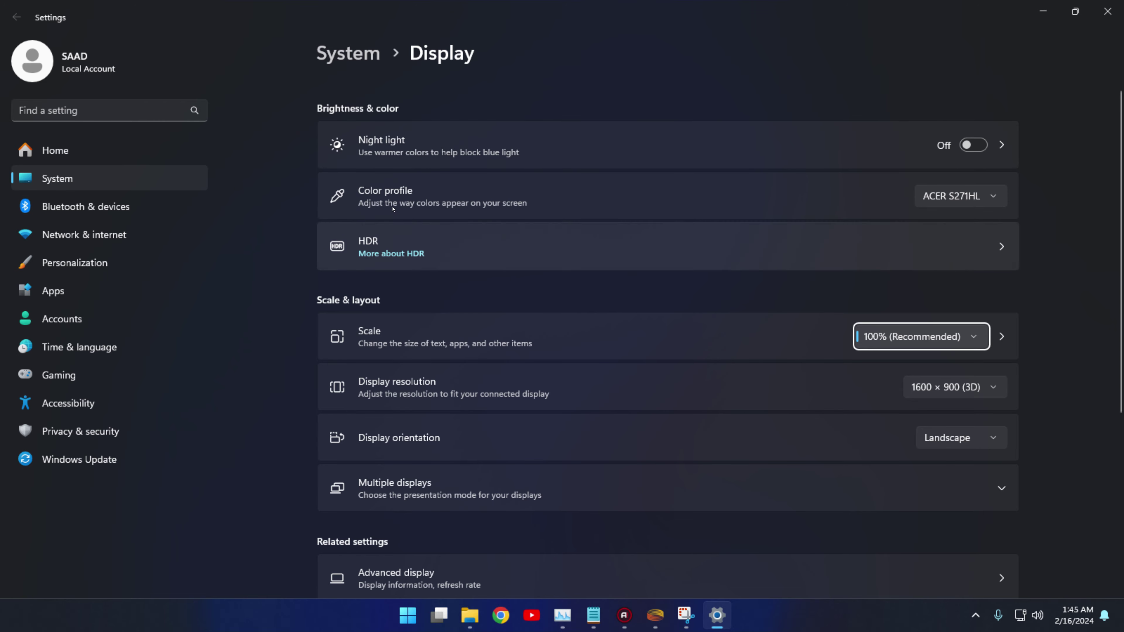
{"action": "left_click", "coordinate": [1107, 11]}
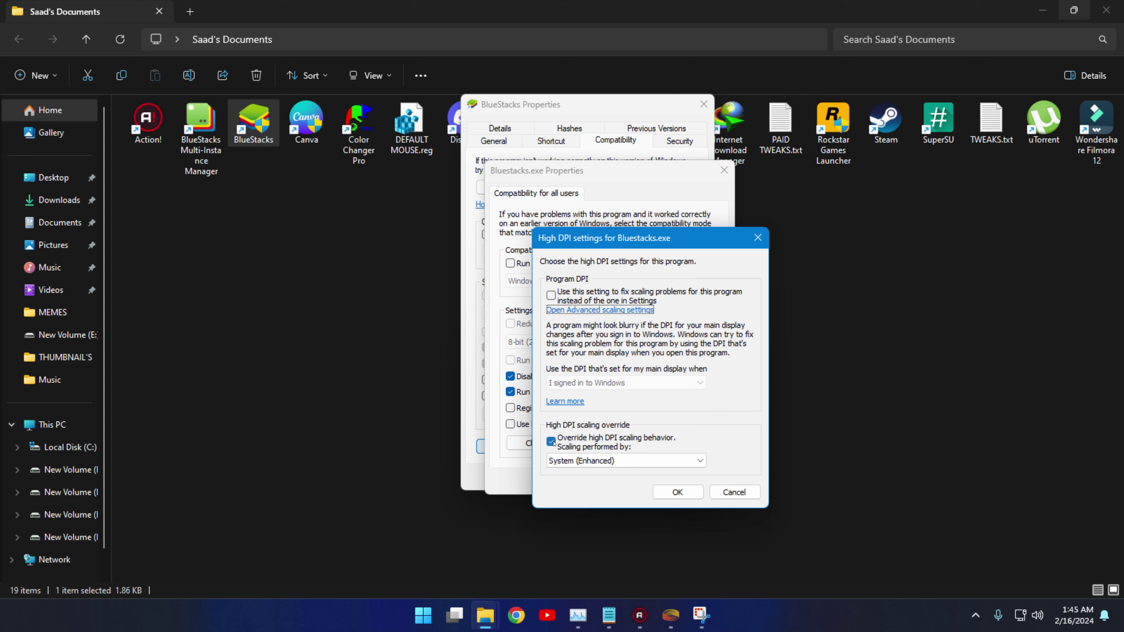
{"action": "left_click", "coordinate": [628, 460]}
{"action": "left_click", "coordinate": [642, 492]}
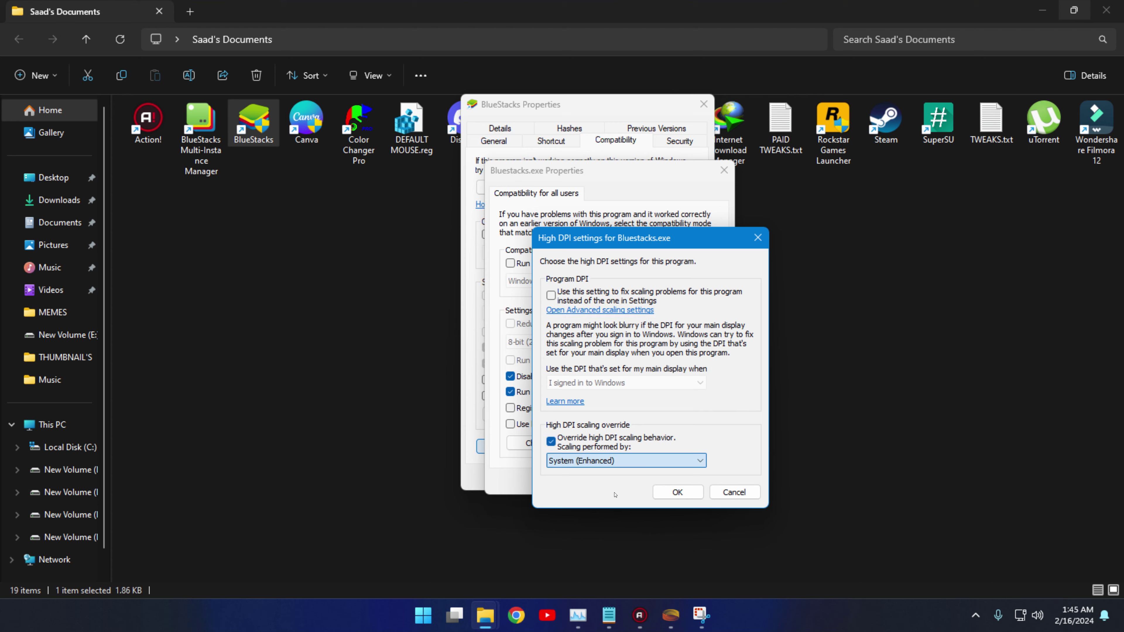
{"action": "left_click", "coordinate": [680, 497]}
{"action": "left_click", "coordinate": [567, 482]}
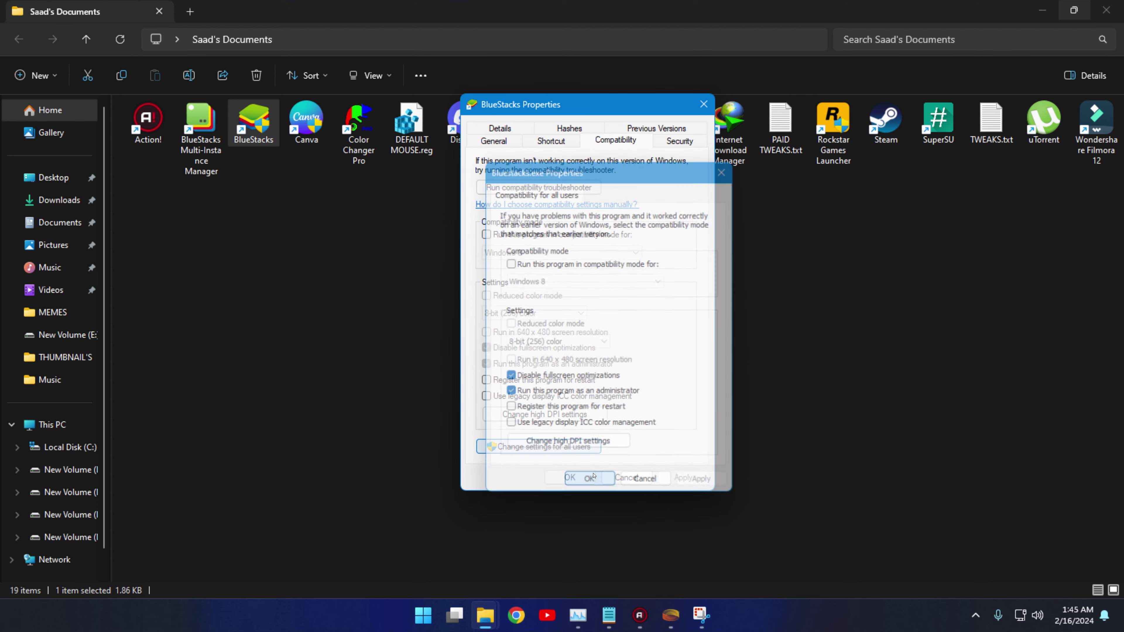
{"action": "left_click", "coordinate": [569, 477]}
{"action": "left_click", "coordinate": [1106, 9]}
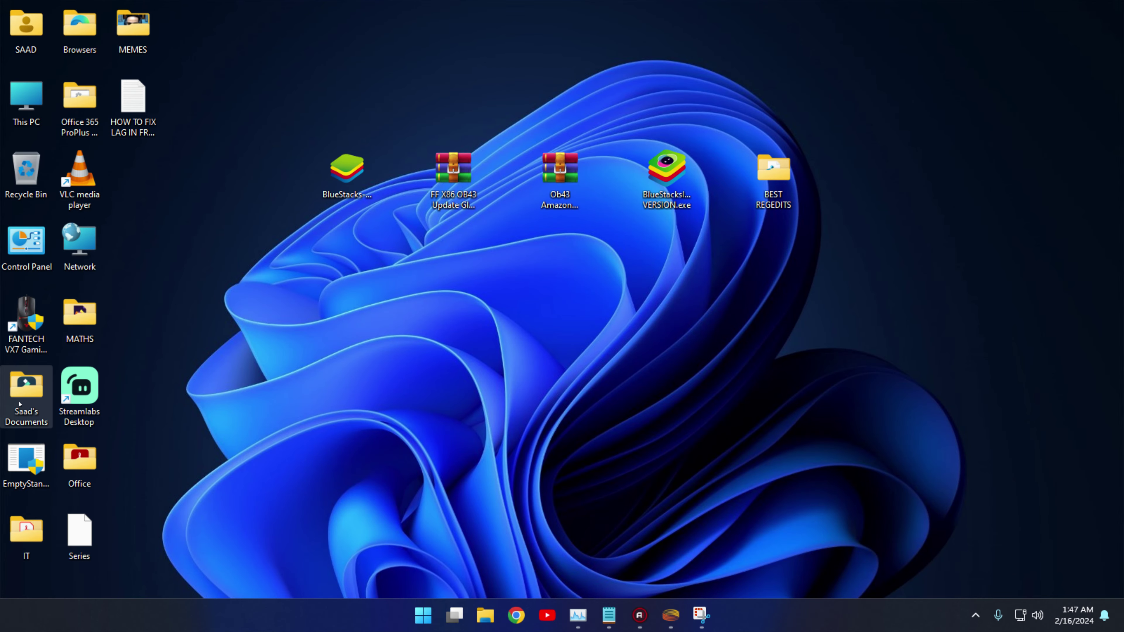
- Launch BlueStacks from the documents folder on the desktop, close the folder and maximize the emulator
{"action": "double_click", "coordinate": [19, 403]}
{"action": "double_click", "coordinate": [251, 120]}
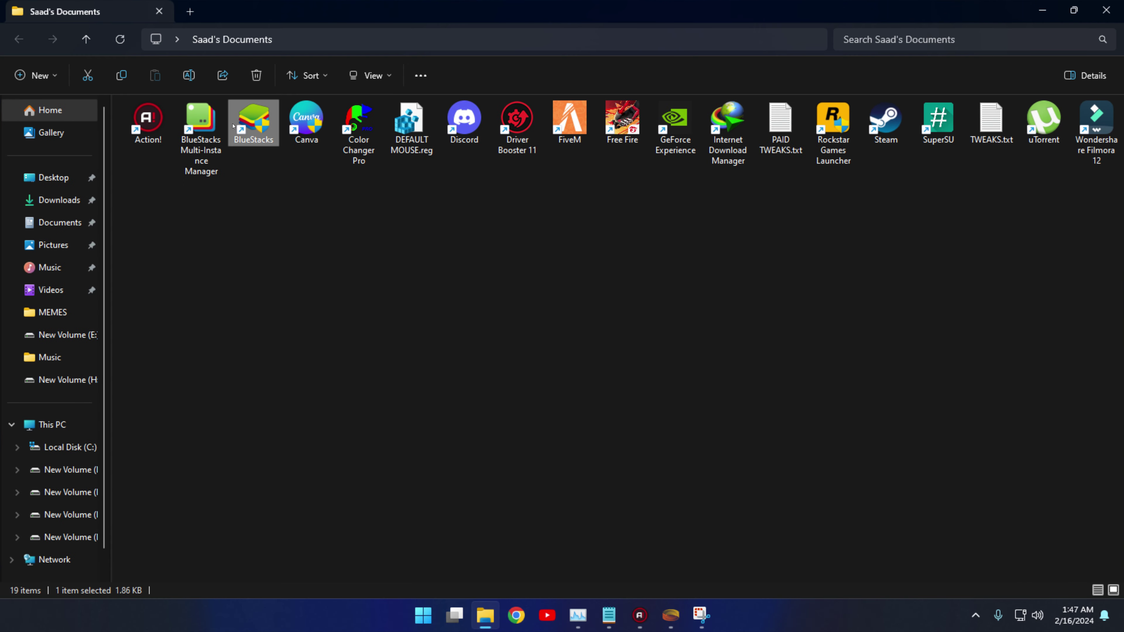
{"action": "left_click", "coordinate": [467, 431]}
{"action": "left_click", "coordinate": [1108, 10]}
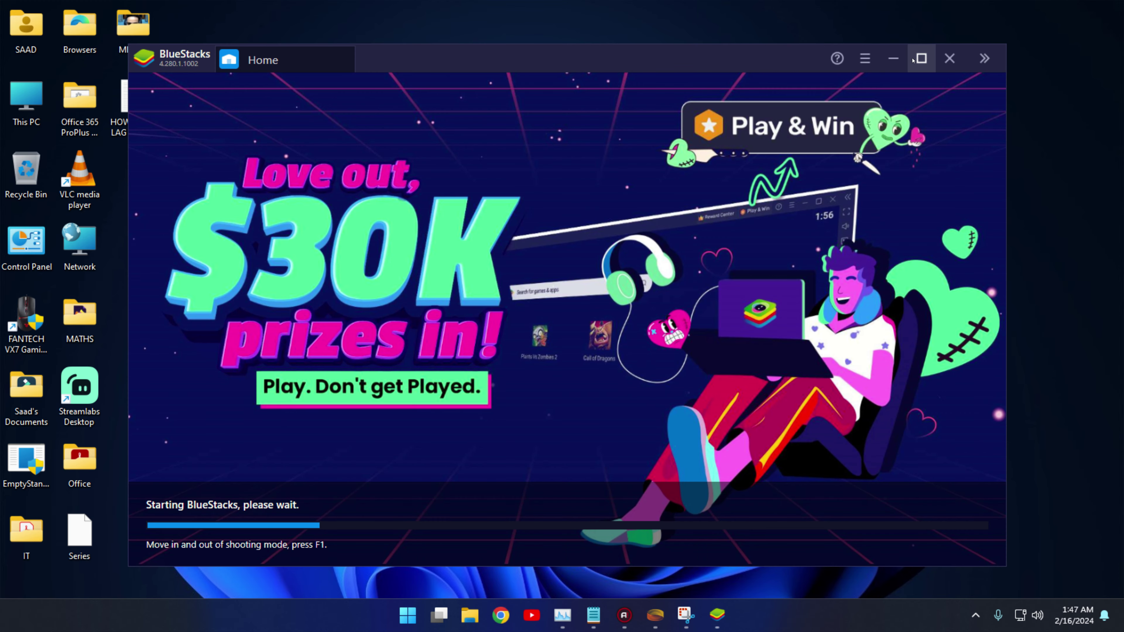
{"action": "left_click", "coordinate": [921, 58]}
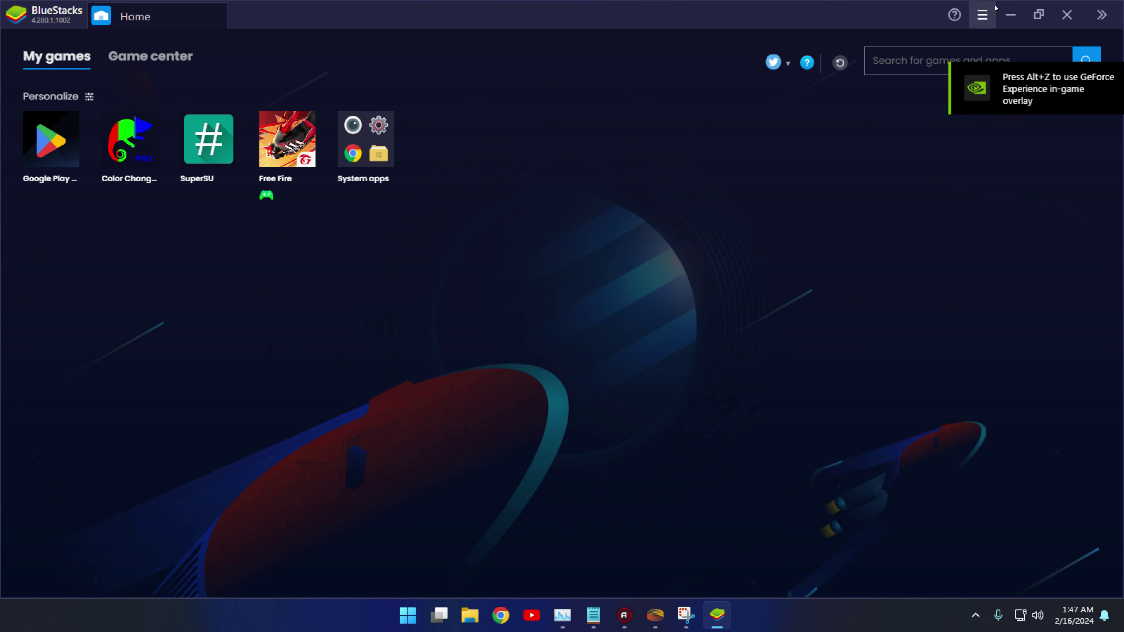
- Open the Apps list in the emulator's Android Settings from the system apps
{"action": "left_click", "coordinate": [378, 127]}
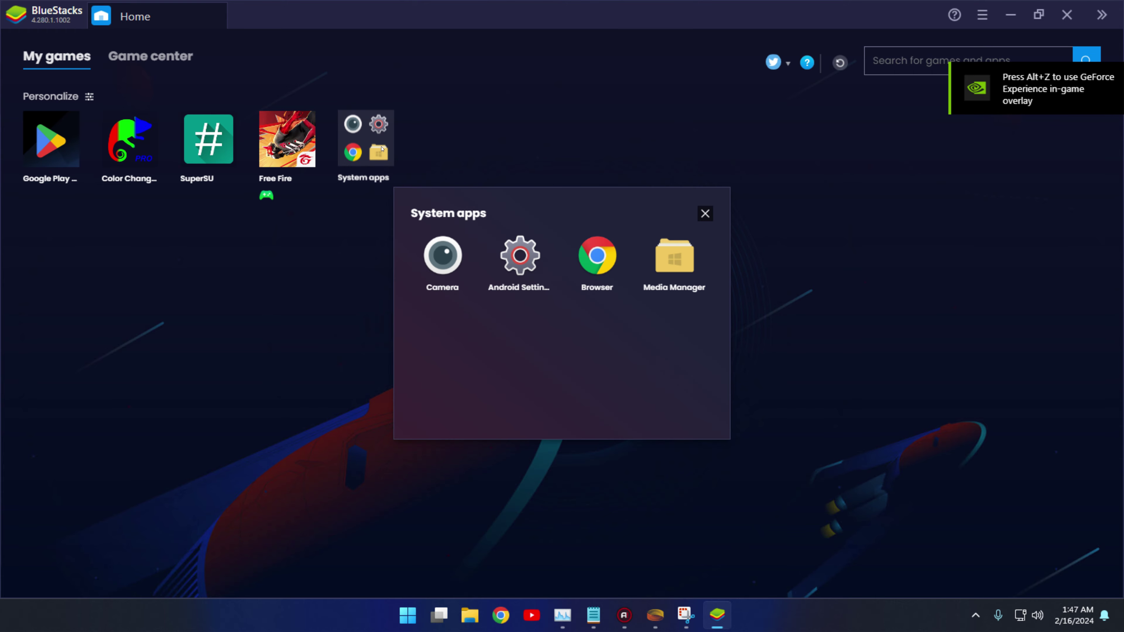
{"action": "left_click", "coordinate": [520, 254]}
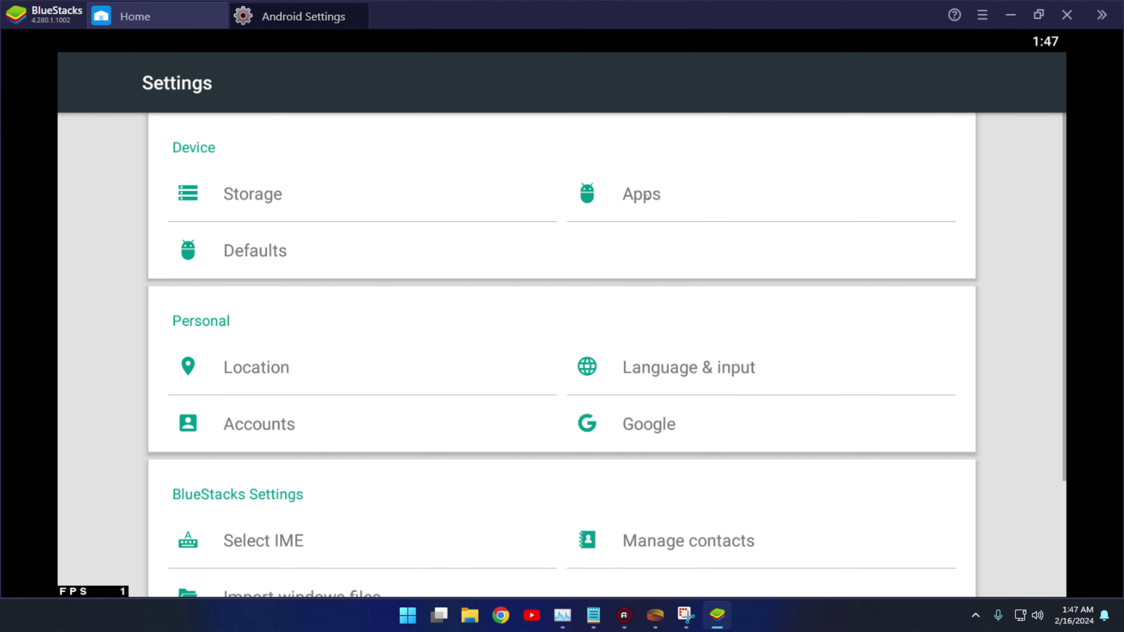
{"action": "left_click", "coordinate": [644, 195]}
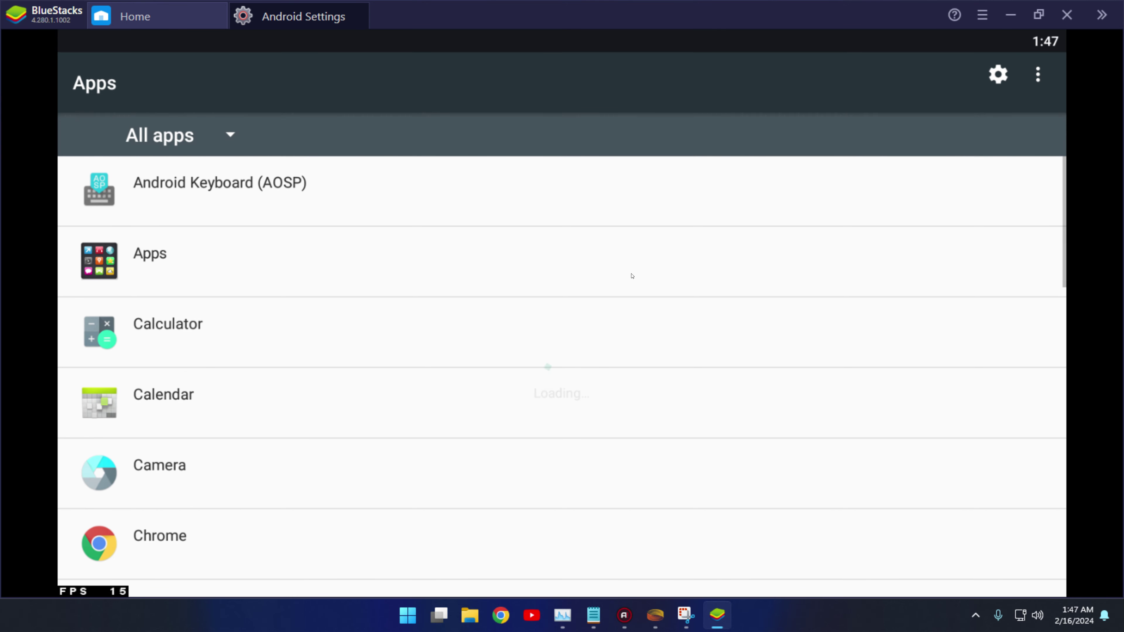
- Check whether Google Play Store is enabled or disabled in its app info and return to the apps list
{"action": "scroll", "coordinate": [544, 331], "scroll_direction": "down", "scroll_amount": 10}
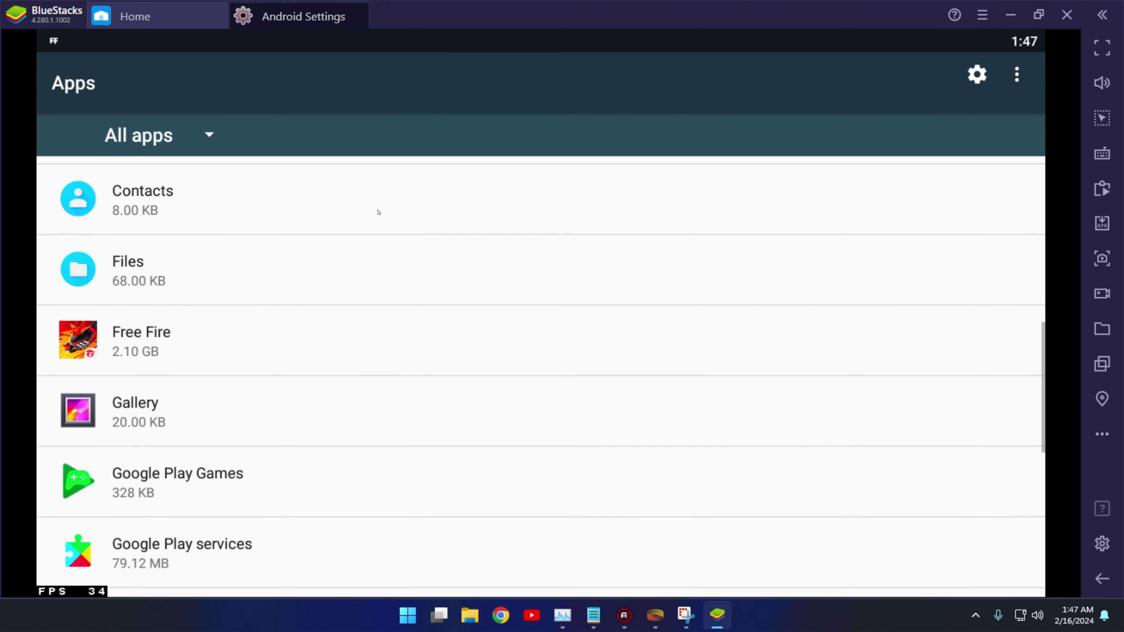
{"action": "left_click", "coordinate": [201, 485]}
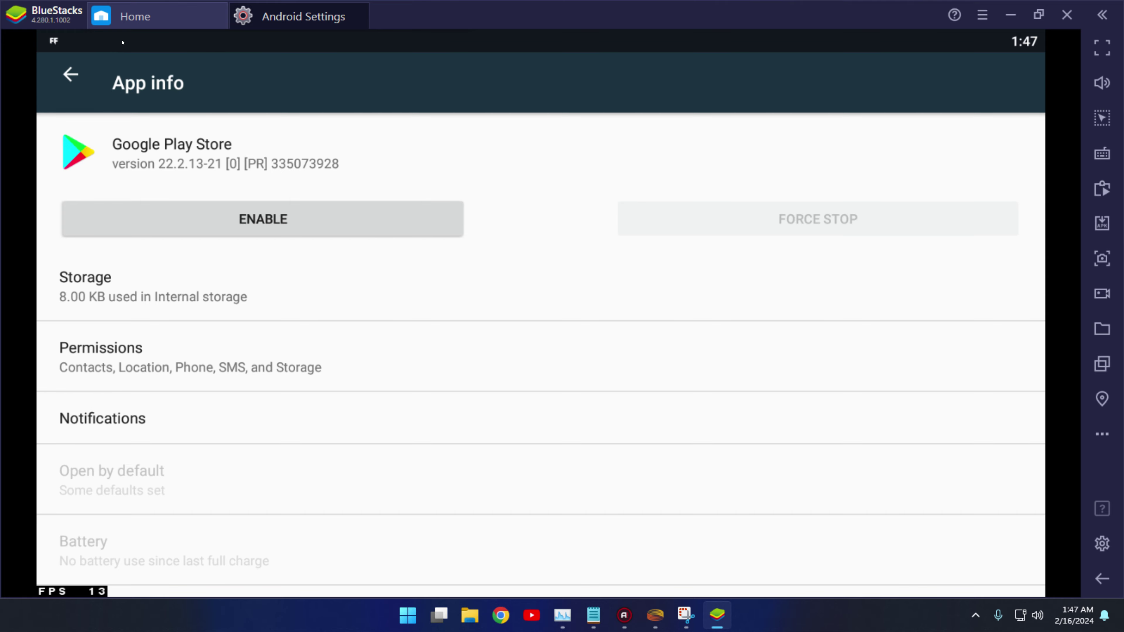
{"action": "left_click_drag", "start_coordinate": [122, 42], "coordinate": [122, 133]}
{"action": "left_click", "coordinate": [57, 75]}
{"action": "left_click", "coordinate": [62, 74]}
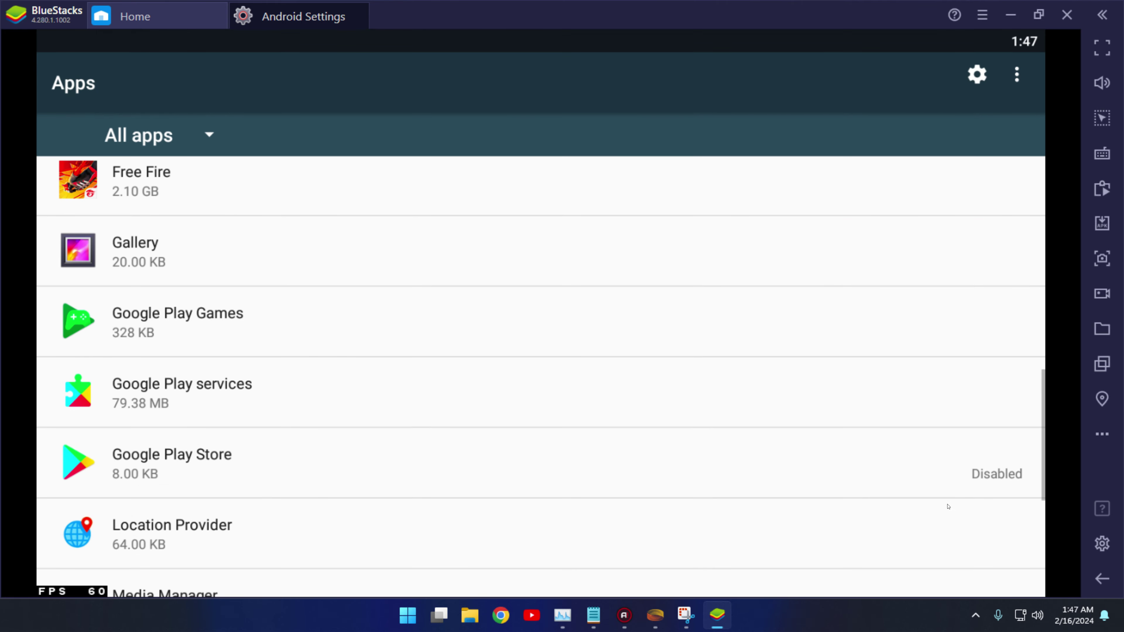
- Open the Accessibility settings from the apps list and choose Short for the touch and hold delay
{"action": "left_click", "coordinate": [1101, 577]}
{"action": "left_click", "coordinate": [654, 560]}
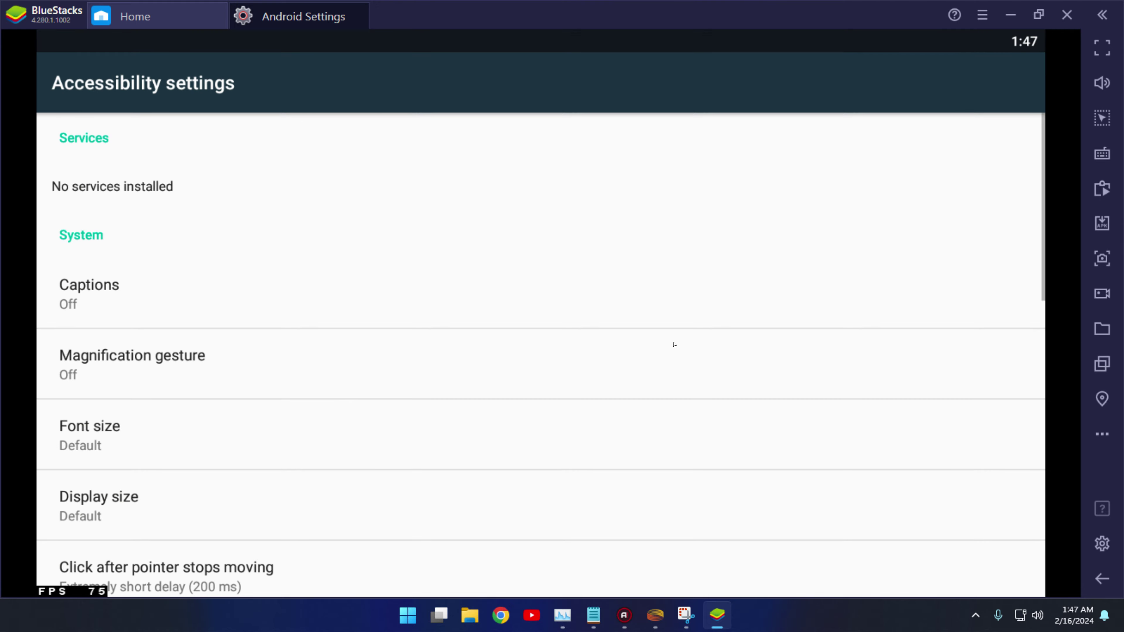
{"action": "scroll", "coordinate": [376, 219], "scroll_direction": "down", "scroll_amount": 5}
{"action": "scroll", "coordinate": [376, 219], "scroll_direction": "down", "scroll_amount": 5}
{"action": "left_click", "coordinate": [192, 430]}
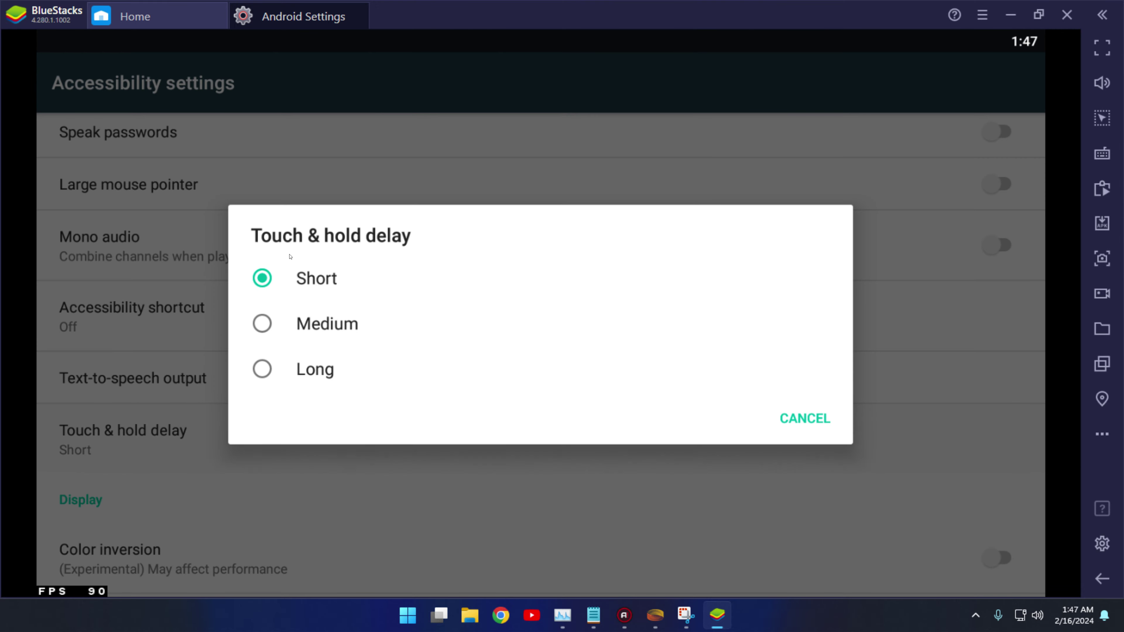
{"action": "left_click", "coordinate": [281, 284]}
- Keep Click after pointer stops moving turned on with its delay at the minimum, and return to the Accessibility settings
{"action": "scroll", "coordinate": [296, 337], "scroll_direction": "up", "scroll_amount": 5}
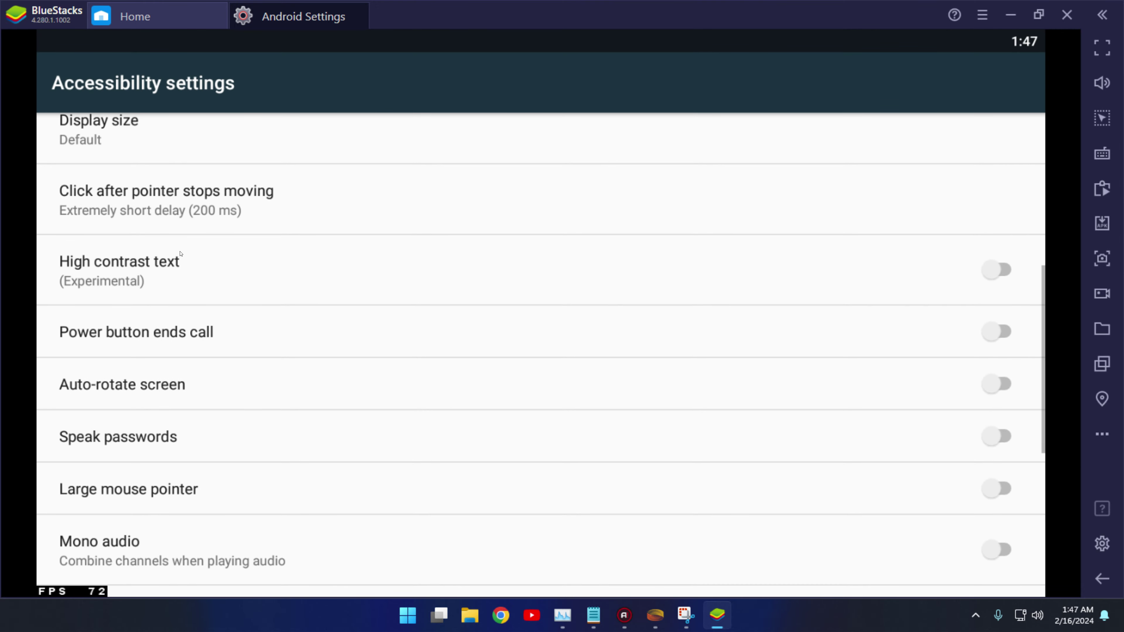
{"action": "scroll", "coordinate": [237, 195], "scroll_direction": "up", "scroll_amount": 2}
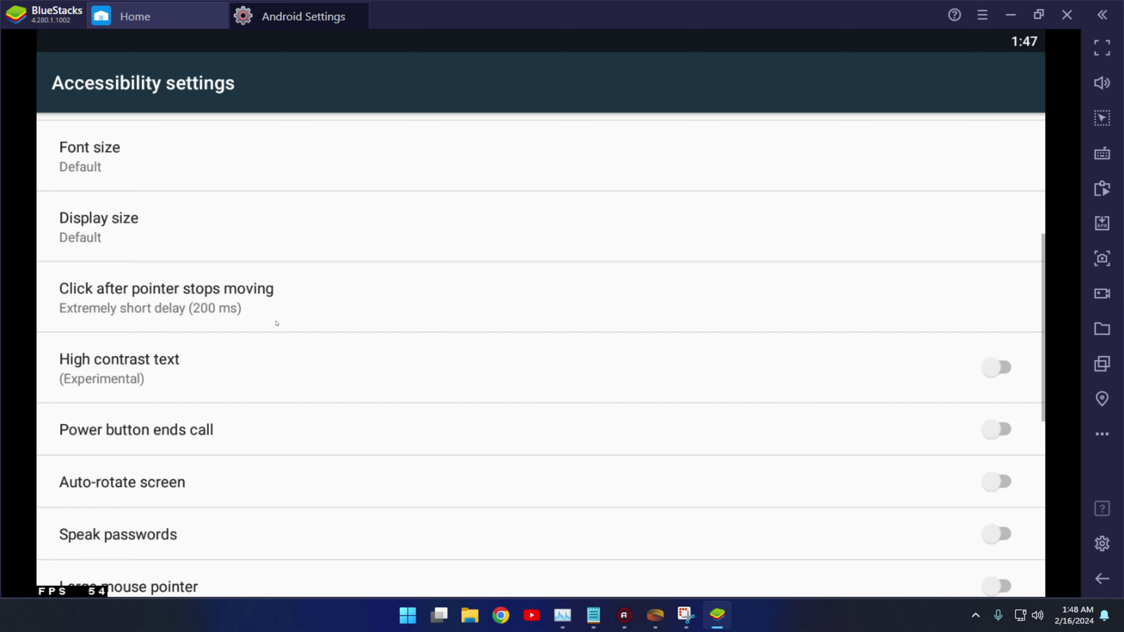
{"action": "left_click", "coordinate": [230, 306]}
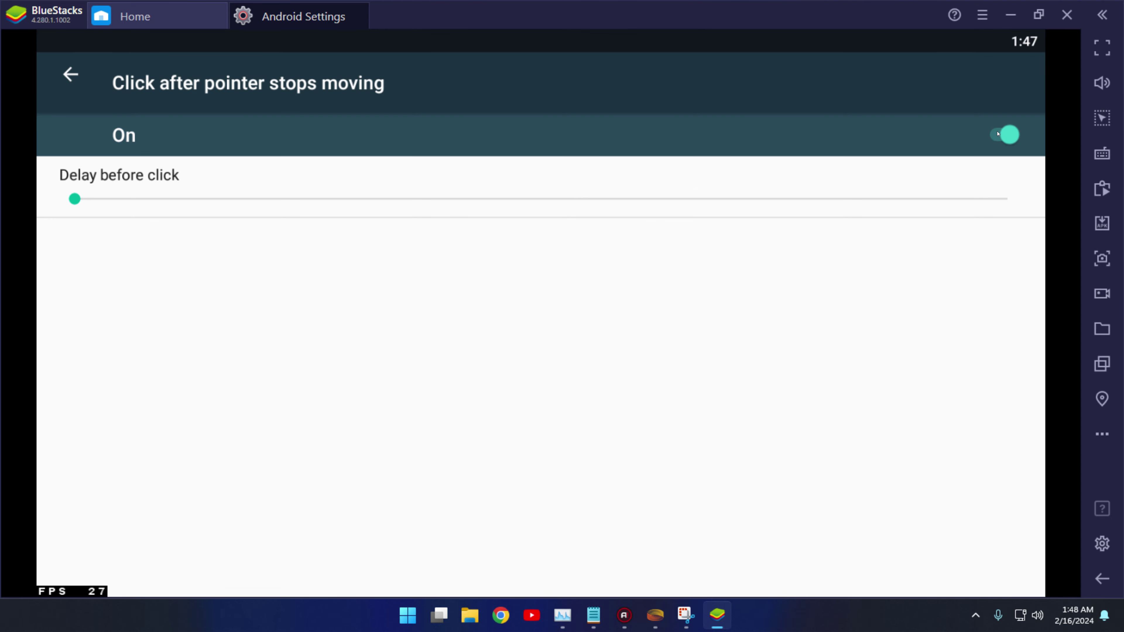
{"action": "left_click", "coordinate": [998, 133]}
{"action": "left_click", "coordinate": [998, 133]}
{"action": "left_click", "coordinate": [564, 201]}
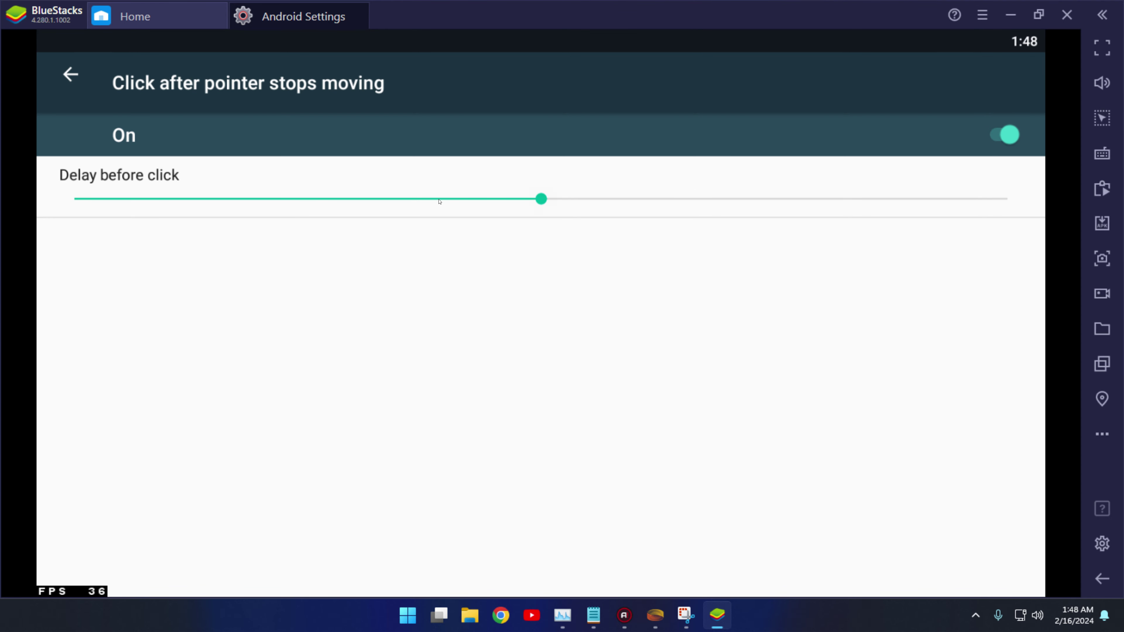
{"action": "left_click", "coordinate": [75, 198]}
{"action": "left_click", "coordinate": [71, 74]}
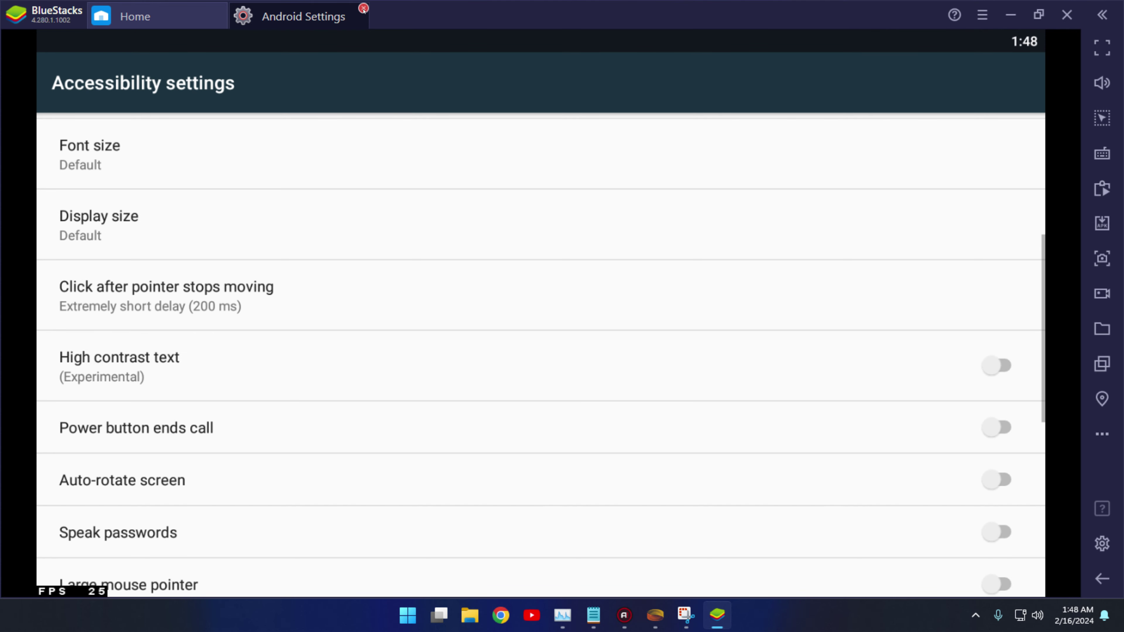
- Close Android Settings and open the emulator's own engine settings
{"action": "left_click", "coordinate": [363, 8]}
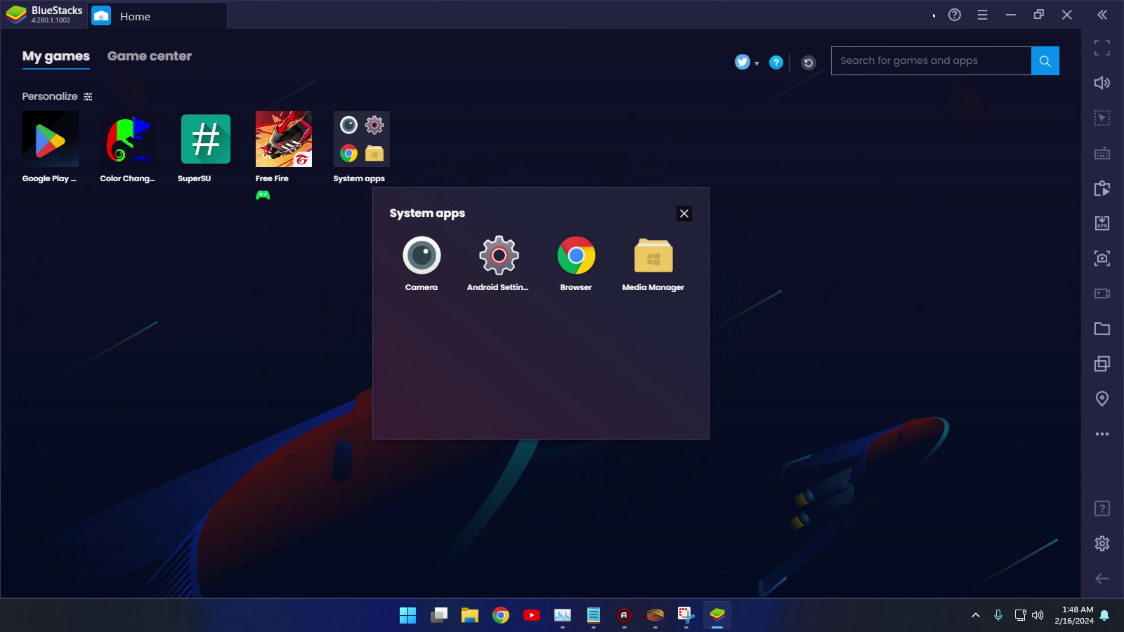
{"action": "left_click", "coordinate": [983, 15]}
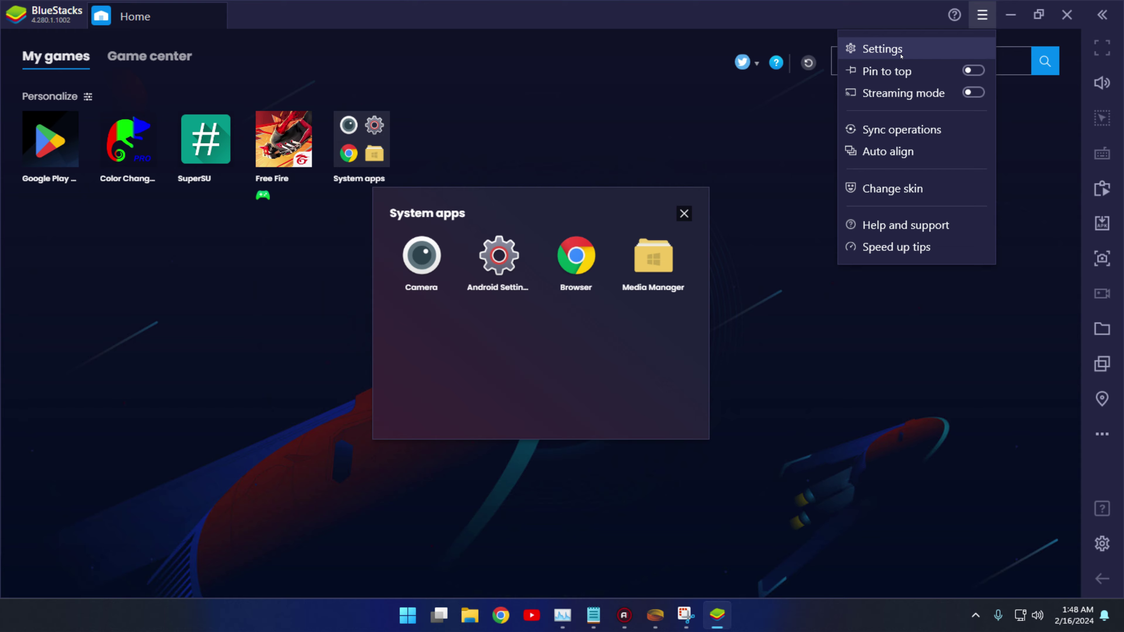
{"action": "left_click", "coordinate": [900, 52]}
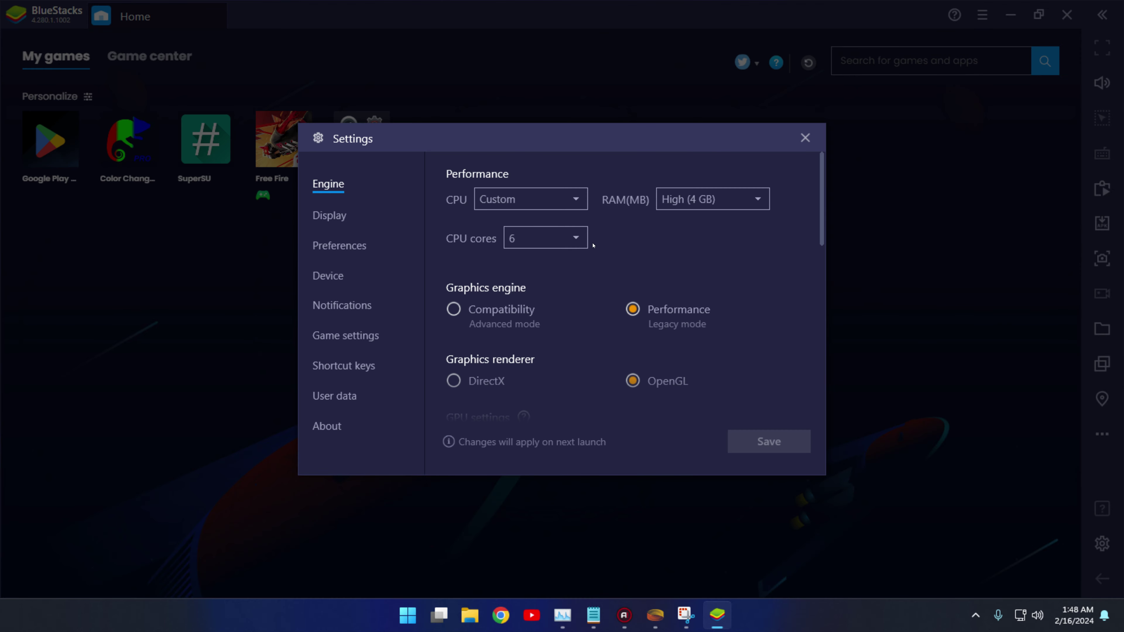
- Try the Medium (2 Cores) CPU allocation and switch it back to Custom
{"action": "left_click", "coordinate": [578, 200]}
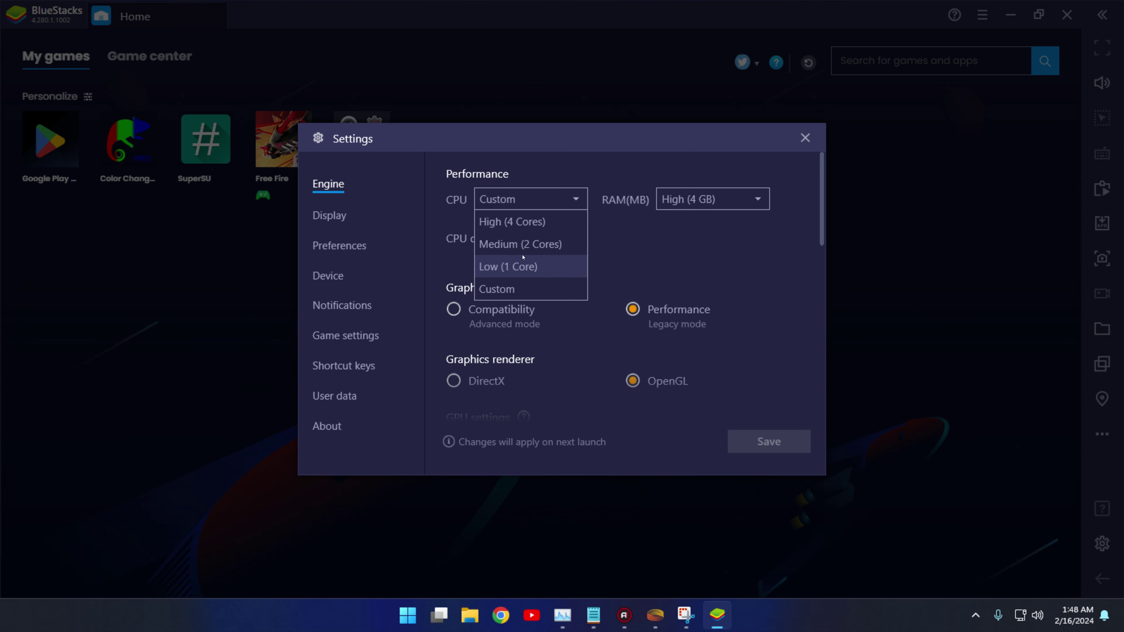
{"action": "left_click", "coordinate": [575, 244]}
{"action": "left_click", "coordinate": [583, 203]}
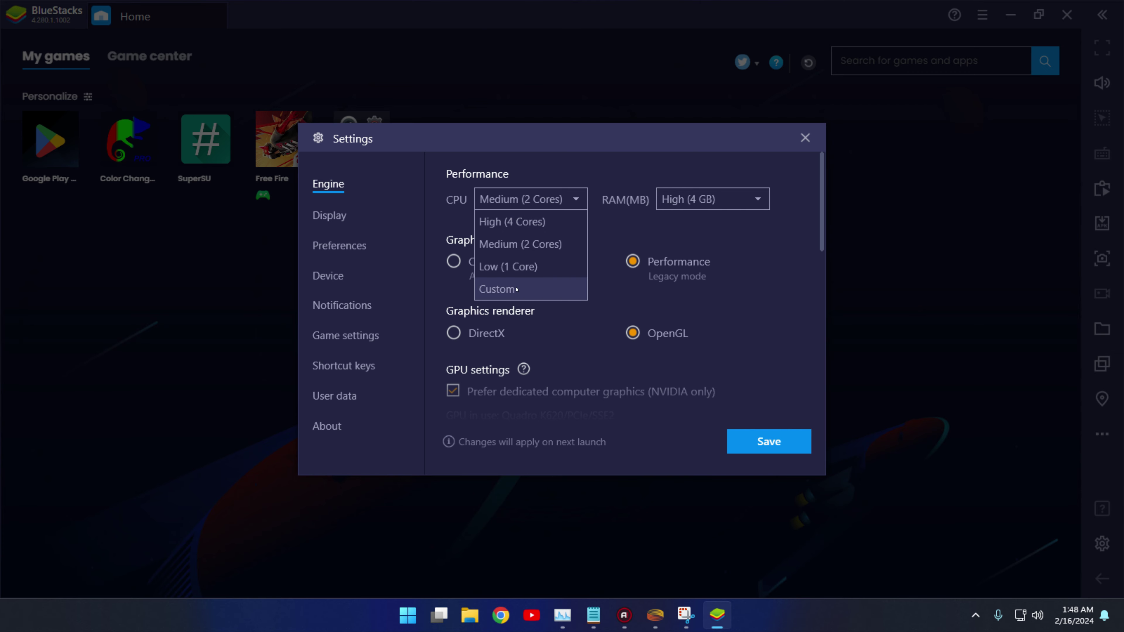
{"action": "left_click", "coordinate": [531, 288]}
- Try a custom allocation of 3 CPU cores
{"action": "left_click", "coordinate": [544, 239]}
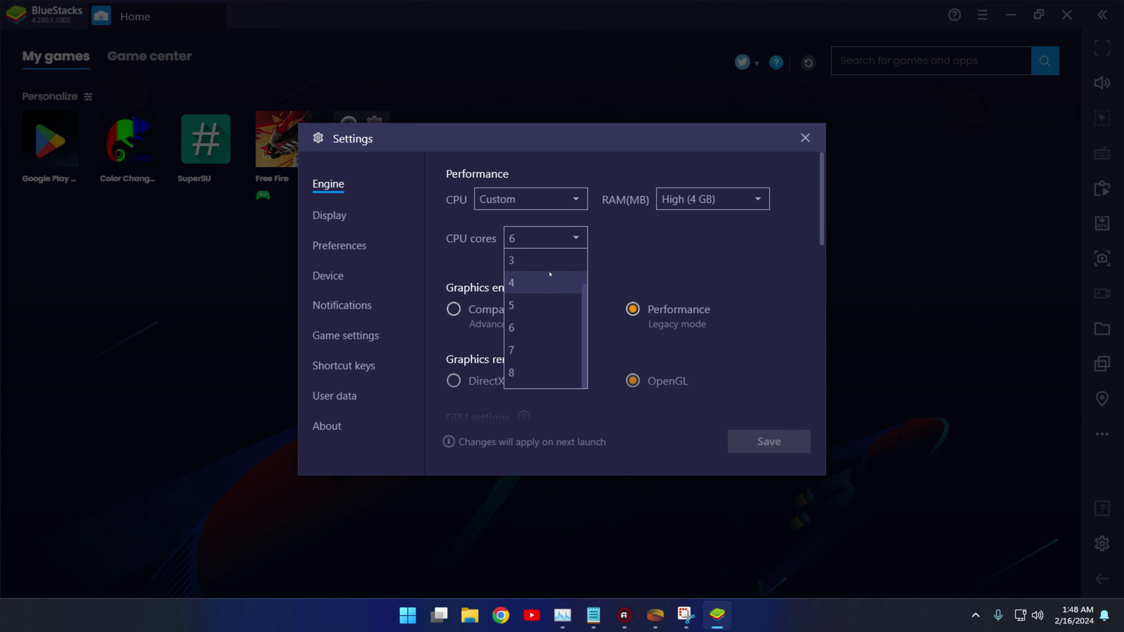
{"action": "left_click", "coordinate": [550, 261]}
{"action": "left_click", "coordinate": [576, 238]}
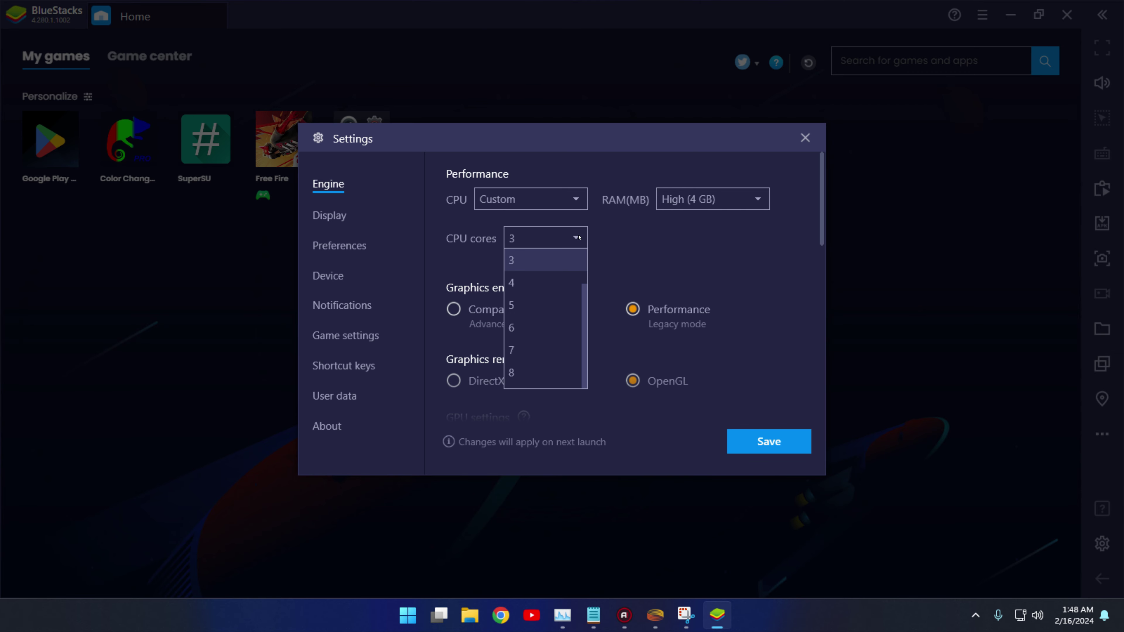
{"action": "left_click", "coordinate": [549, 261]}
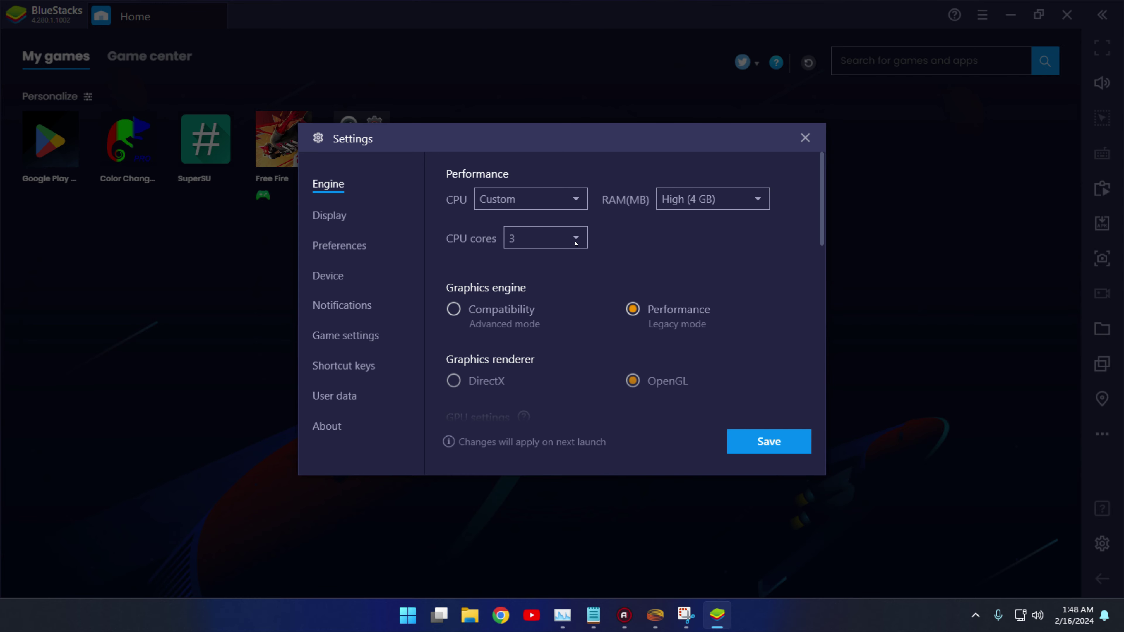
- Keep the CPU allocation on Custom and set the CPU cores to 6
{"action": "left_click", "coordinate": [578, 199]}
{"action": "left_click", "coordinate": [526, 283]}
{"action": "left_click", "coordinate": [556, 239]}
{"action": "left_click", "coordinate": [529, 327]}
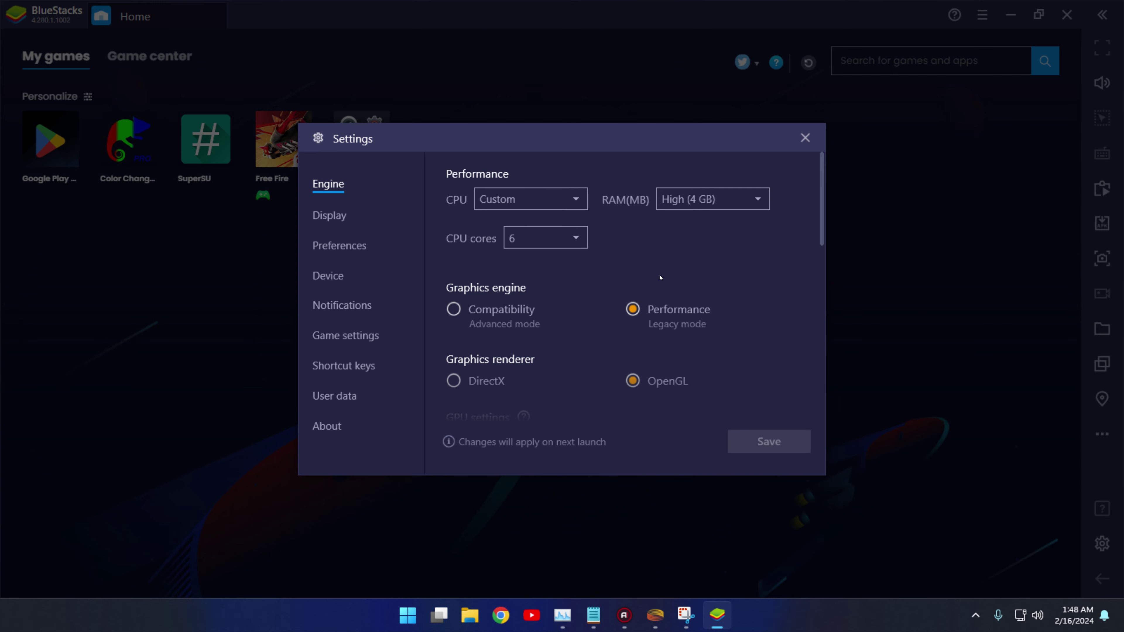